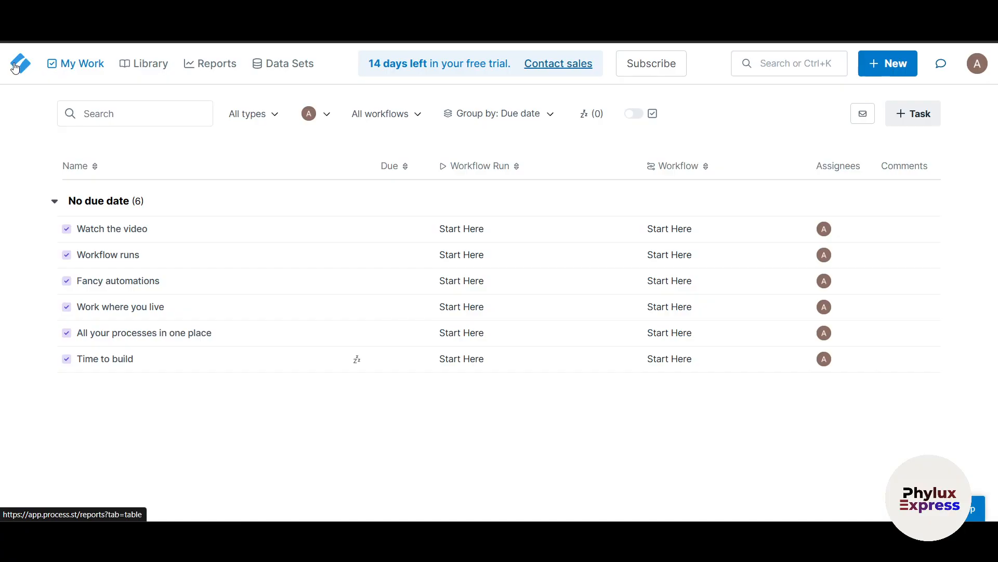
# Look through the Reports, Library, Data Sets and comments pages, and check the options in the account menu
pyautogui.click(211, 63)
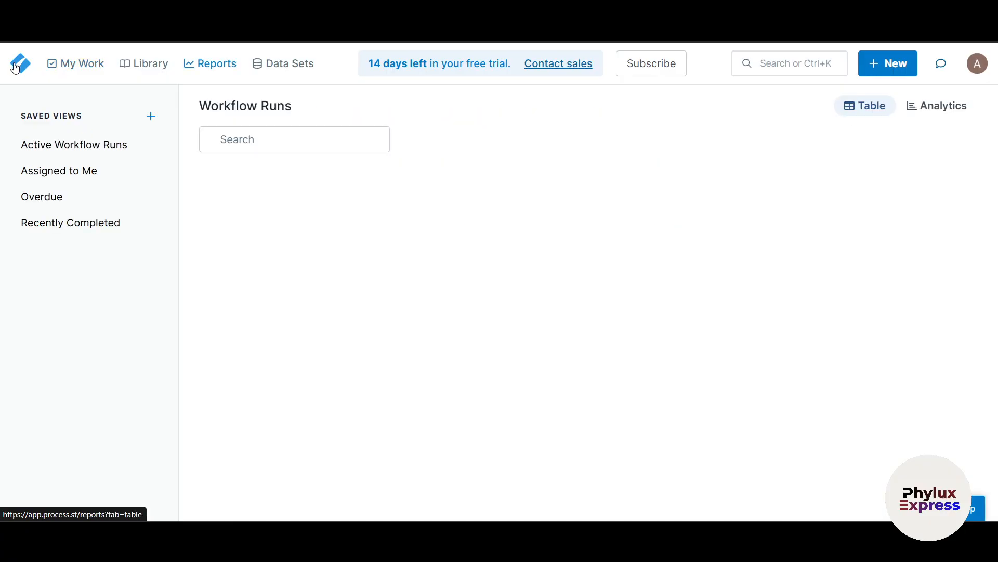
pyautogui.click(141, 71)
pyautogui.click(210, 67)
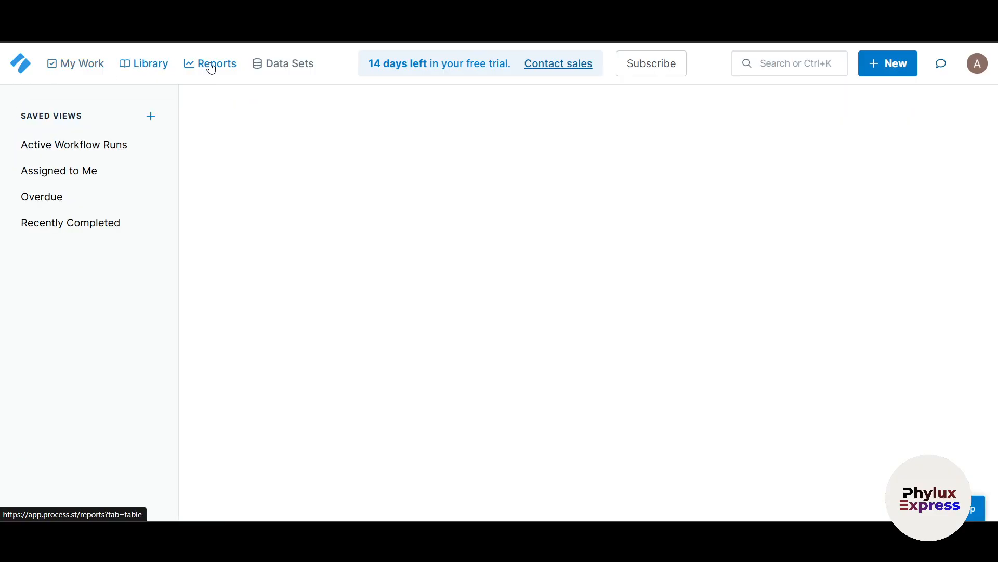
pyautogui.click(270, 73)
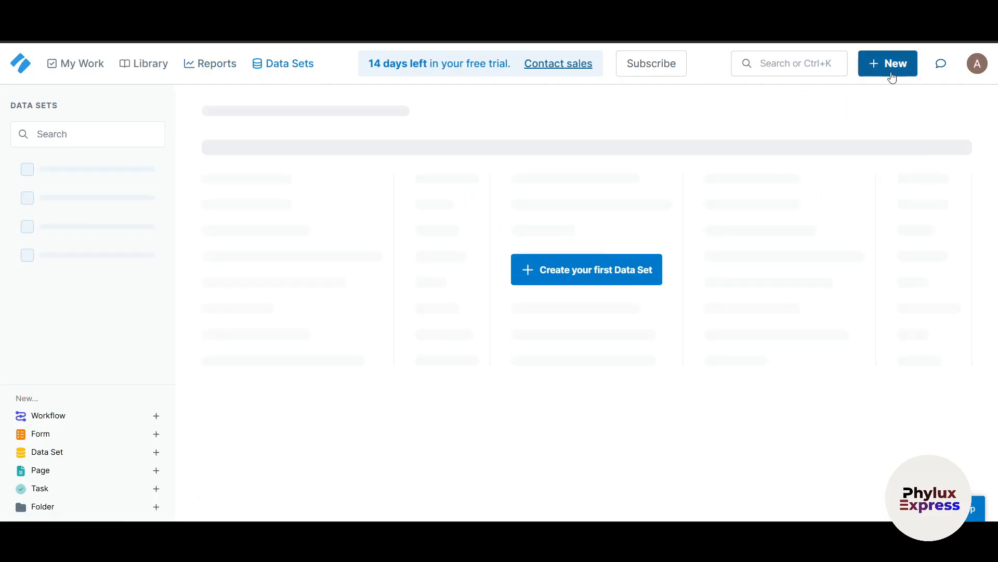
pyautogui.click(941, 70)
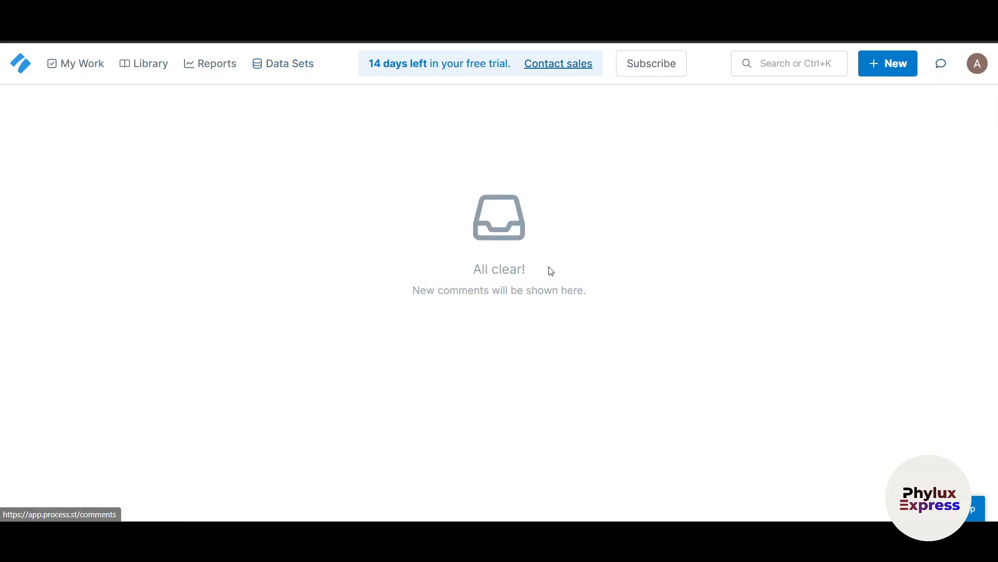
pyautogui.click(978, 65)
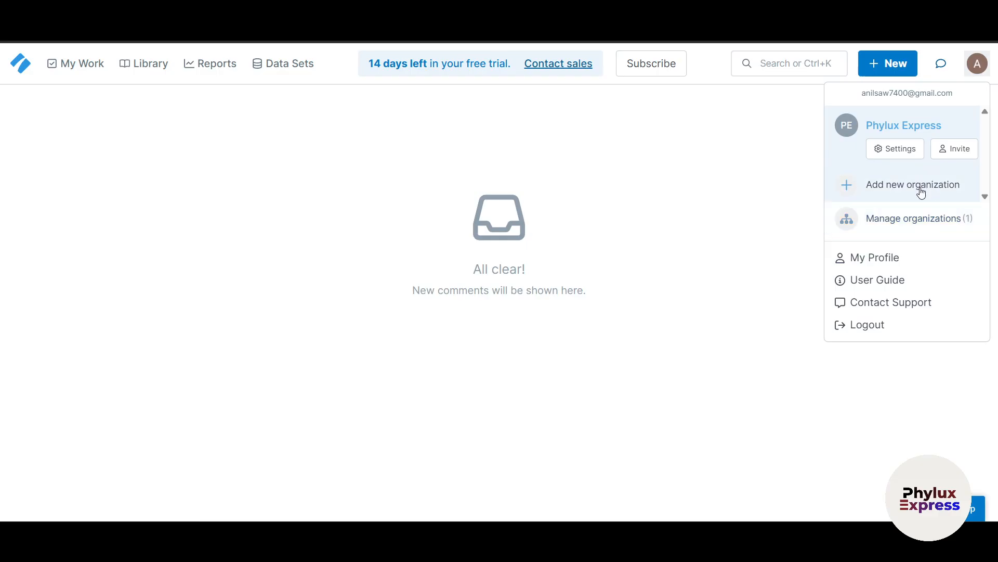
pyautogui.click(664, 316)
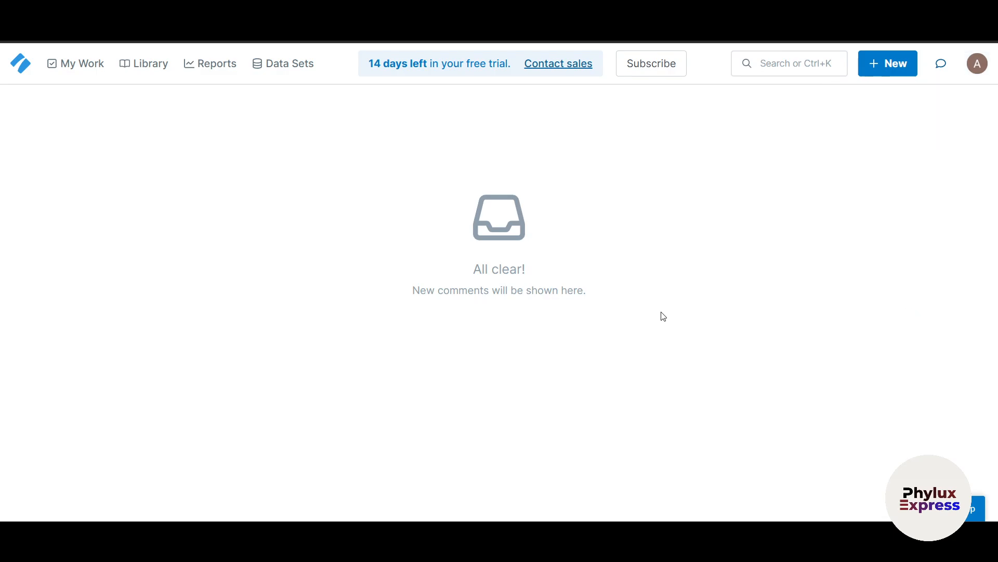
pyautogui.click(985, 72)
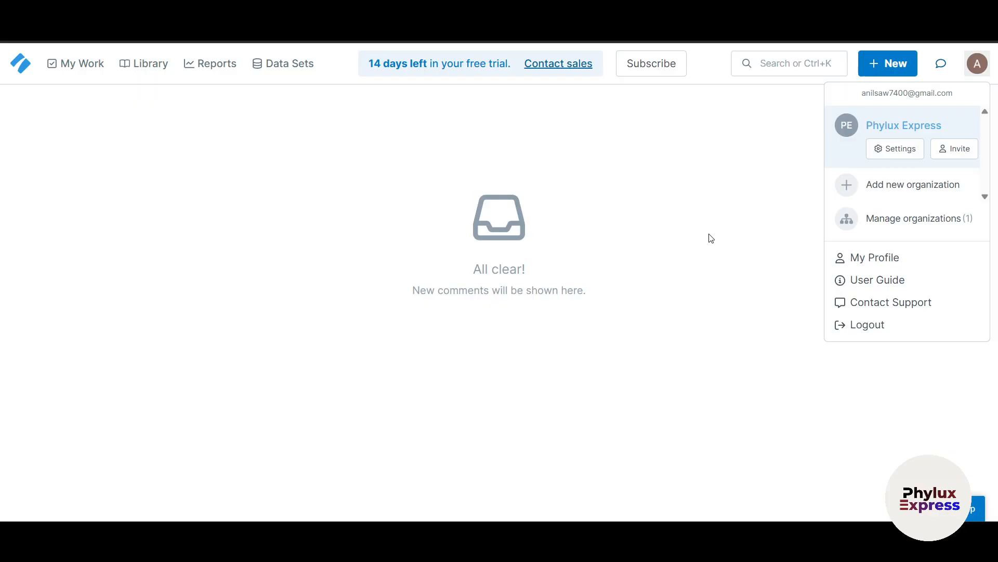
pyautogui.click(366, 147)
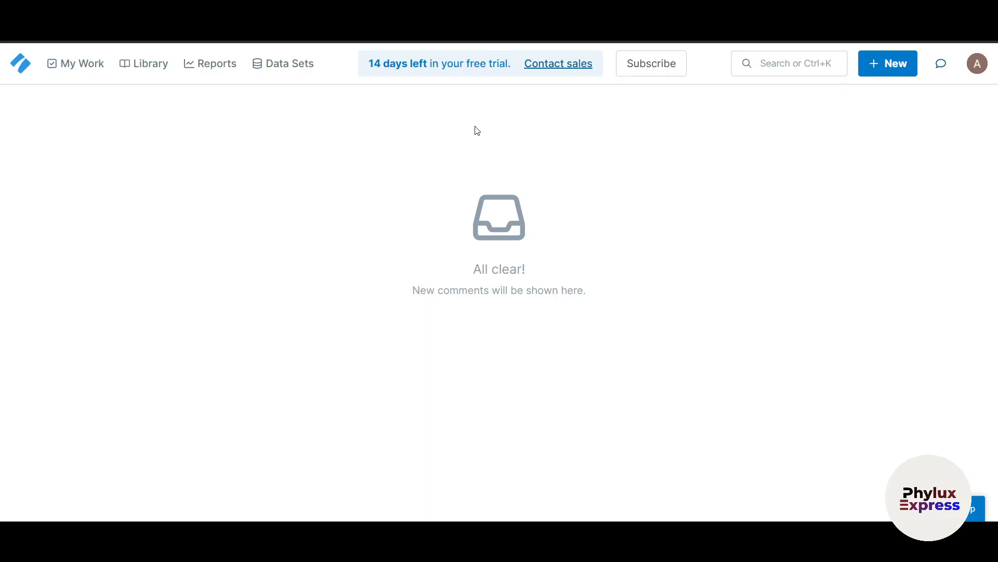
# Create a new workflow from the Content Promotion template in the Marketing category
pyautogui.click(78, 65)
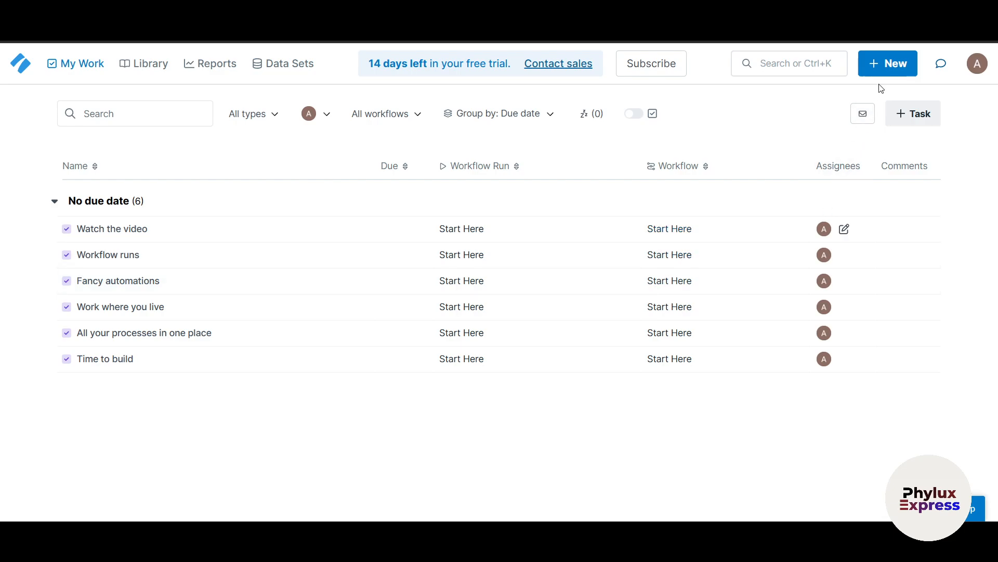
pyautogui.click(889, 64)
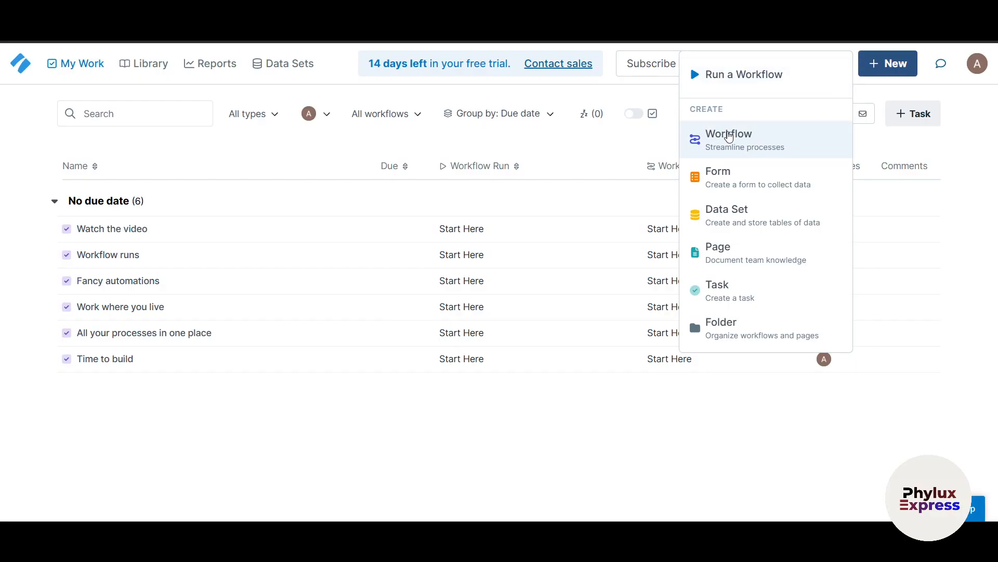
pyautogui.click(729, 136)
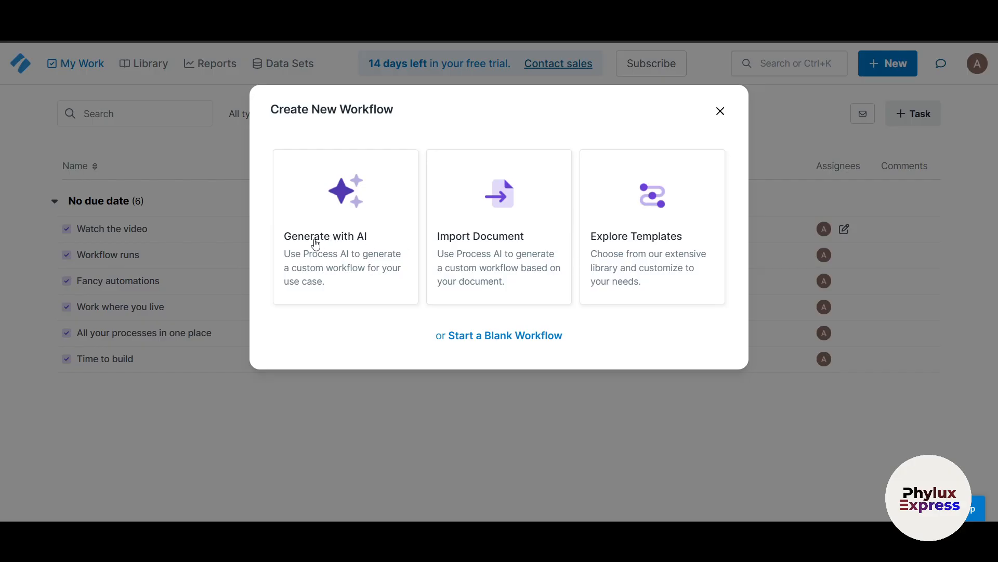
pyautogui.click(673, 239)
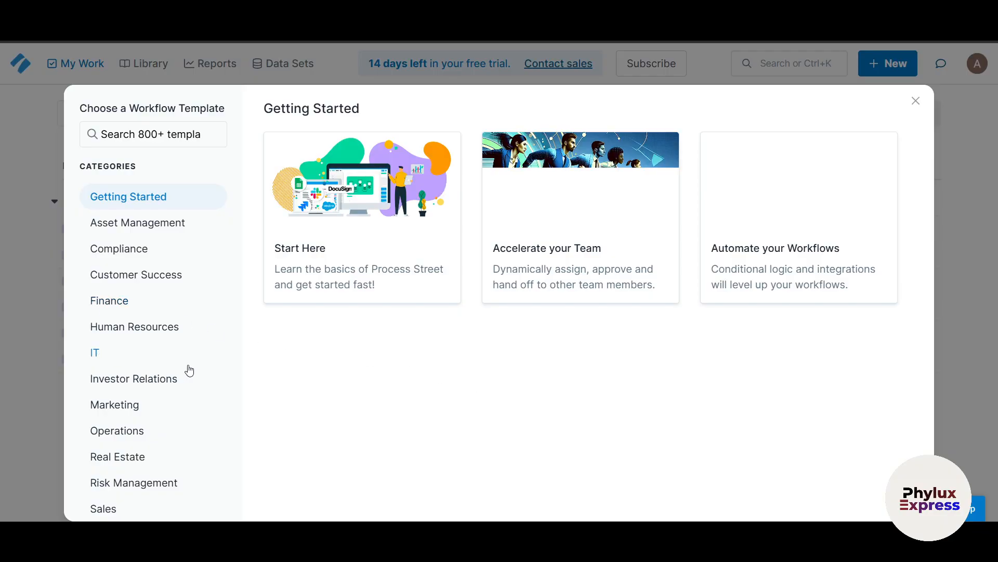
pyautogui.click(131, 404)
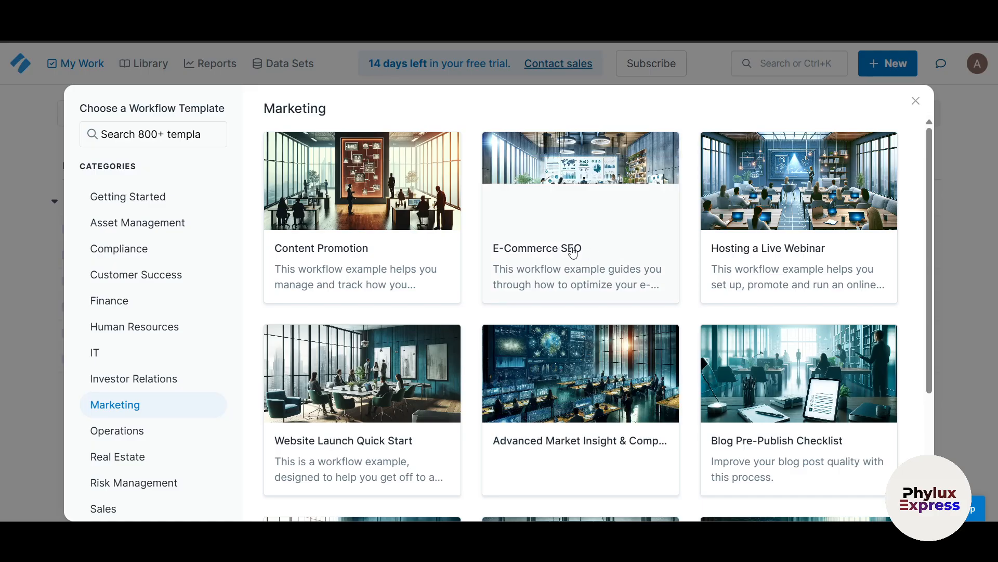
pyautogui.click(357, 238)
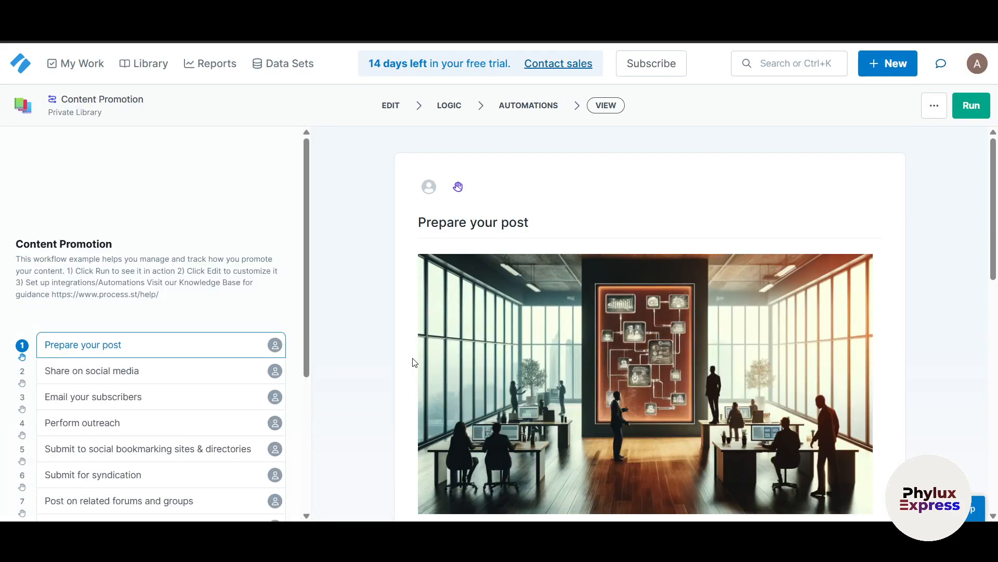
# Read through the Content Promotion workflow's description and the content of its "Prepare your post" task
pyautogui.scroll(-3, 401, 362)
pyautogui.scroll(-1, 232, 316)
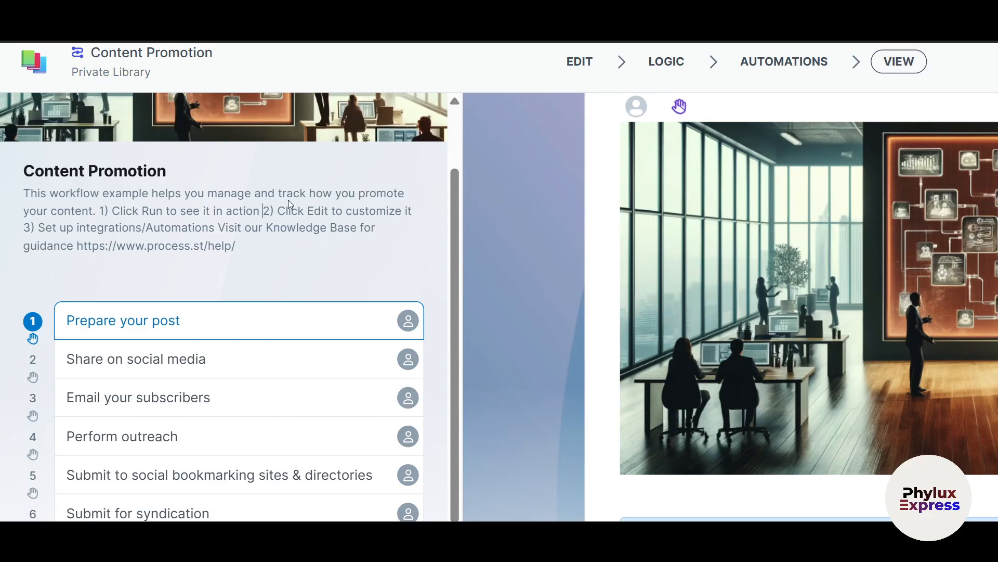
pyautogui.moveTo(323, 193); pyautogui.dragTo(400, 195)
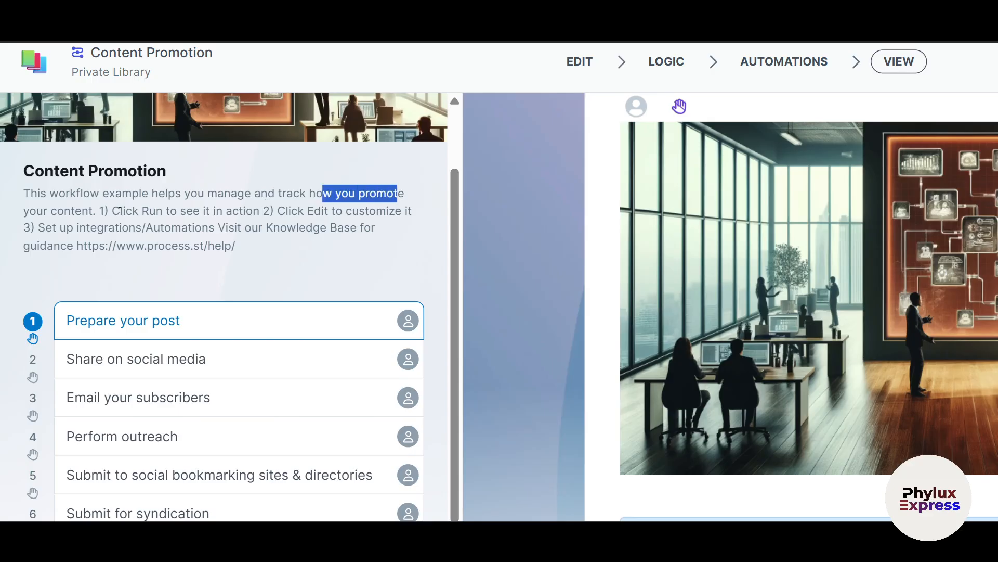
pyautogui.moveTo(112, 210); pyautogui.dragTo(386, 211)
pyautogui.moveTo(86, 227); pyautogui.dragTo(290, 227)
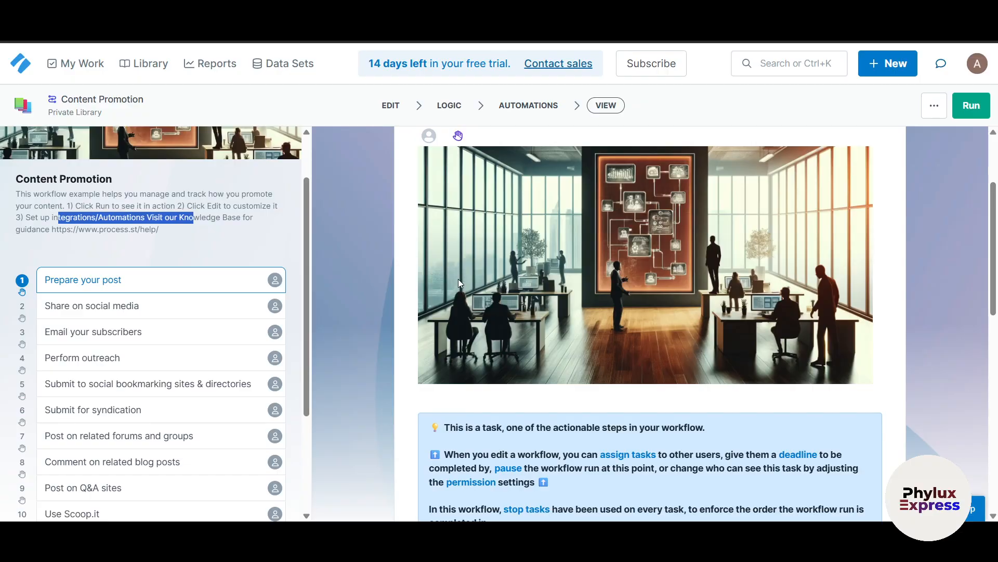
pyautogui.scroll(-5, 510, 359)
pyautogui.scroll(-2, 510, 357)
pyautogui.scroll(10, 848, 344)
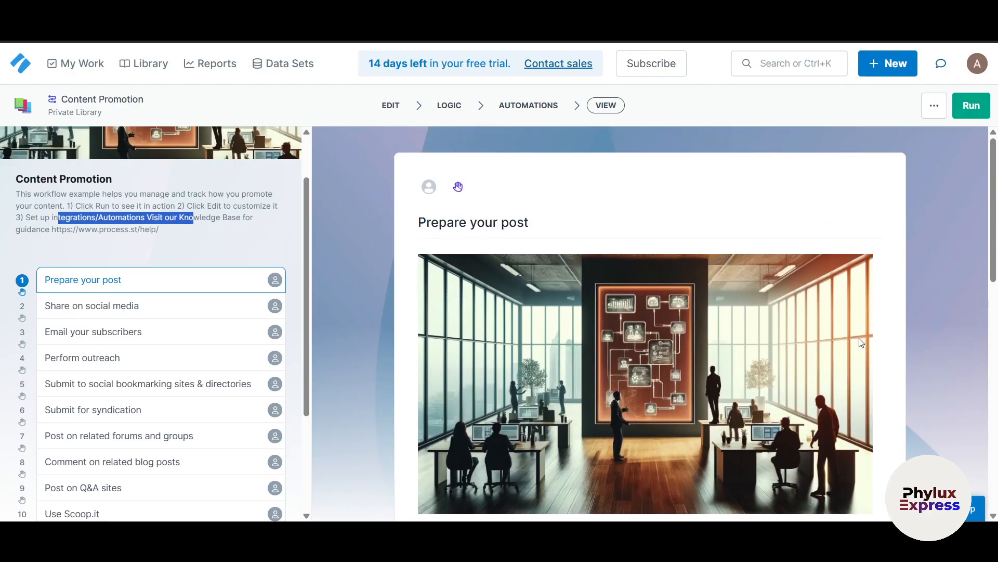
pyautogui.scroll(-1, 932, 347)
pyautogui.scroll(-1, 932, 346)
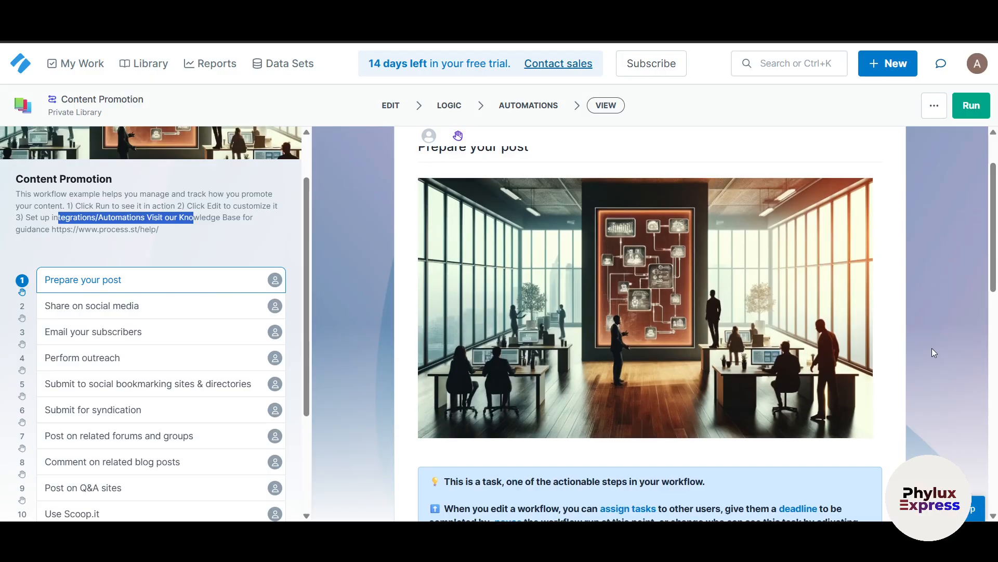
pyautogui.scroll(-2, 932, 348)
pyautogui.scroll(4, 922, 349)
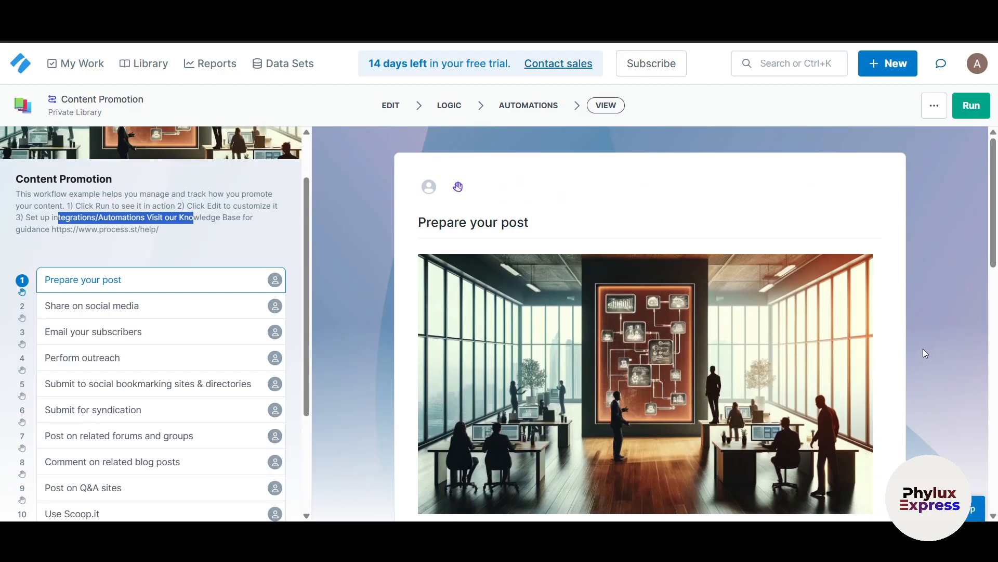
pyautogui.scroll(-3, 898, 365)
pyautogui.scroll(3, 498, 221)
# Open the Content Promotion workflow for editing and dismiss the first-workflow introduction
pyautogui.click(392, 105)
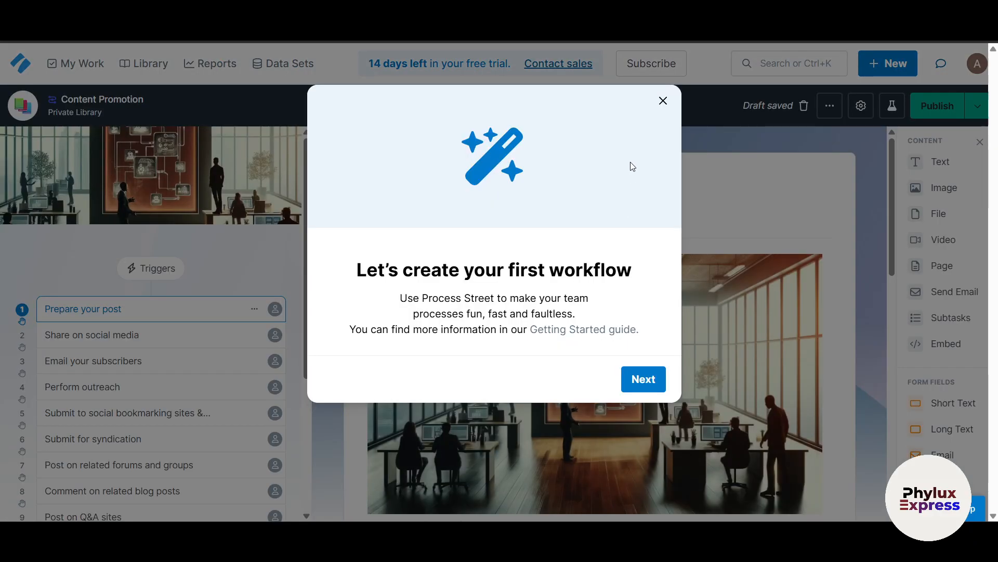
pyautogui.click(663, 100)
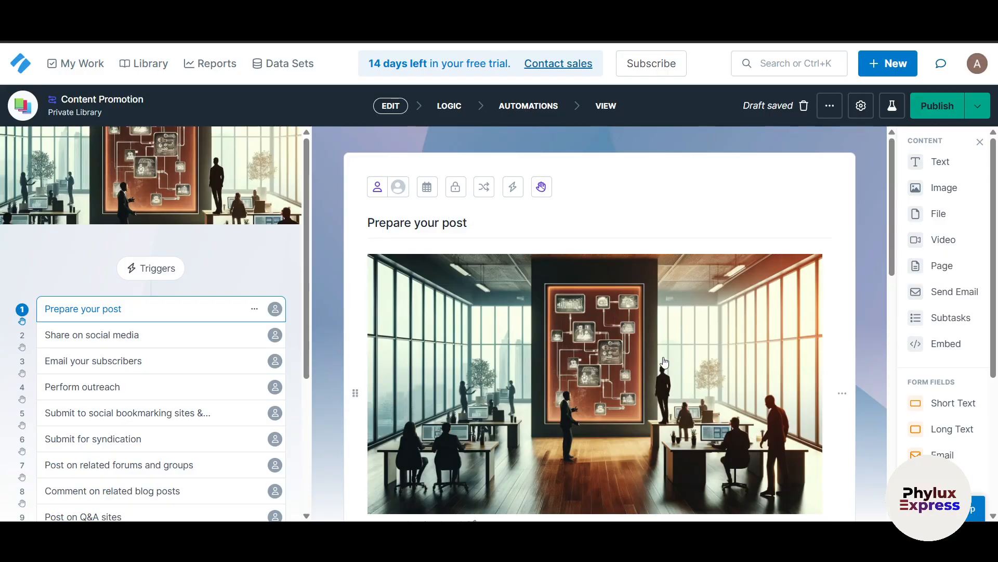
pyautogui.scroll(-2, 444, 373)
pyautogui.click(514, 283)
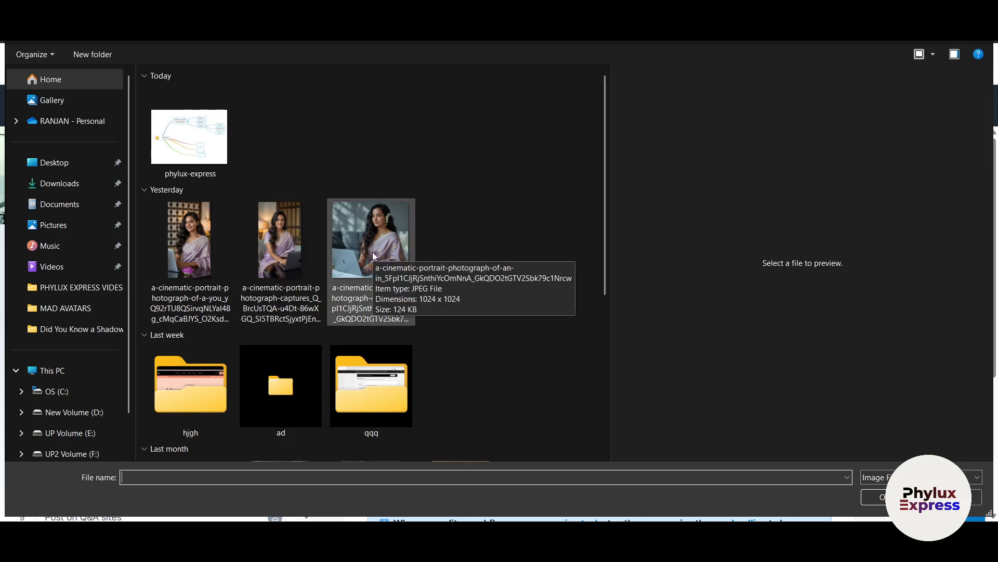
pyautogui.click(953, 497)
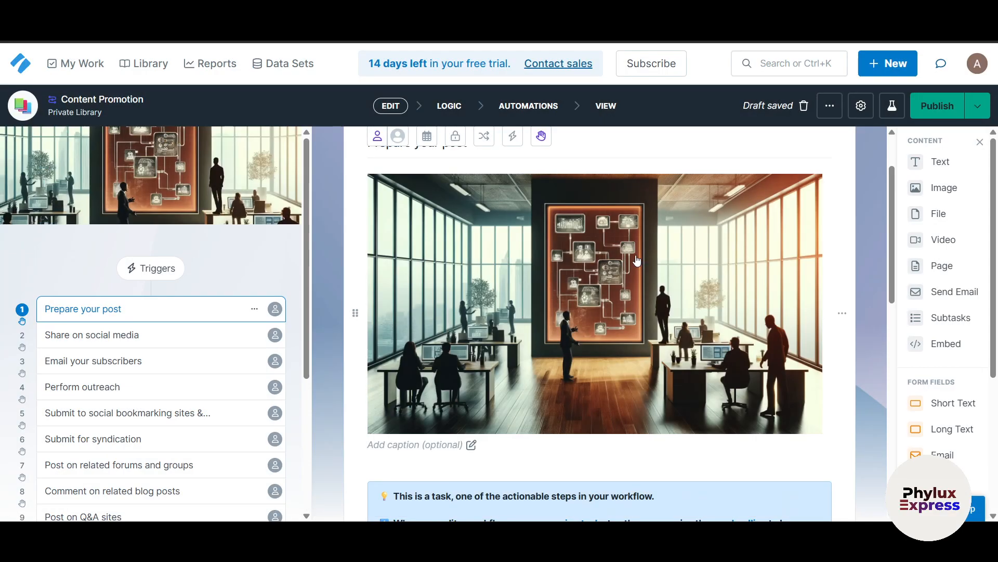
# Add an empty text block at the end of the "Prepare your post" task
pyautogui.scroll(-1, 658, 353)
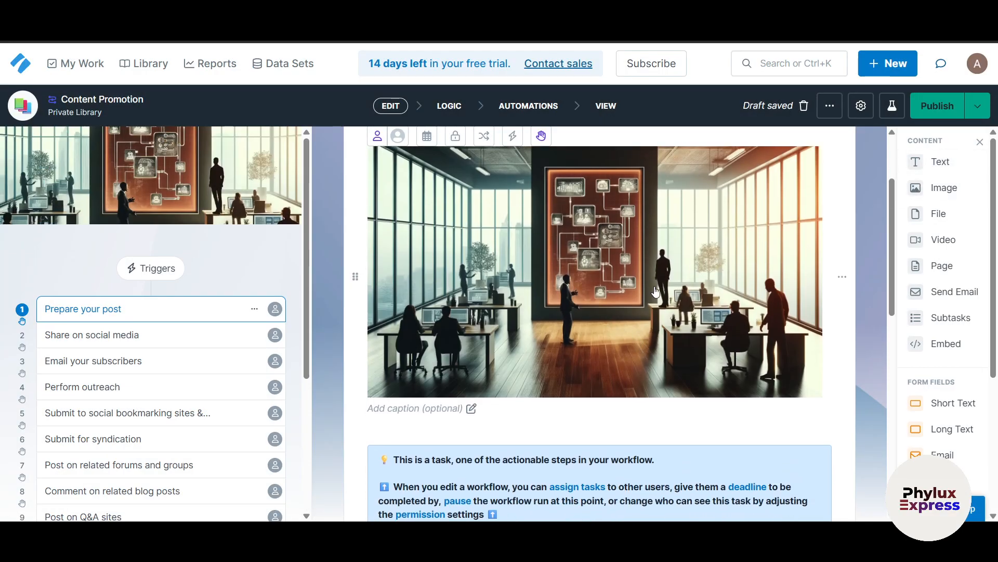
pyautogui.click(939, 162)
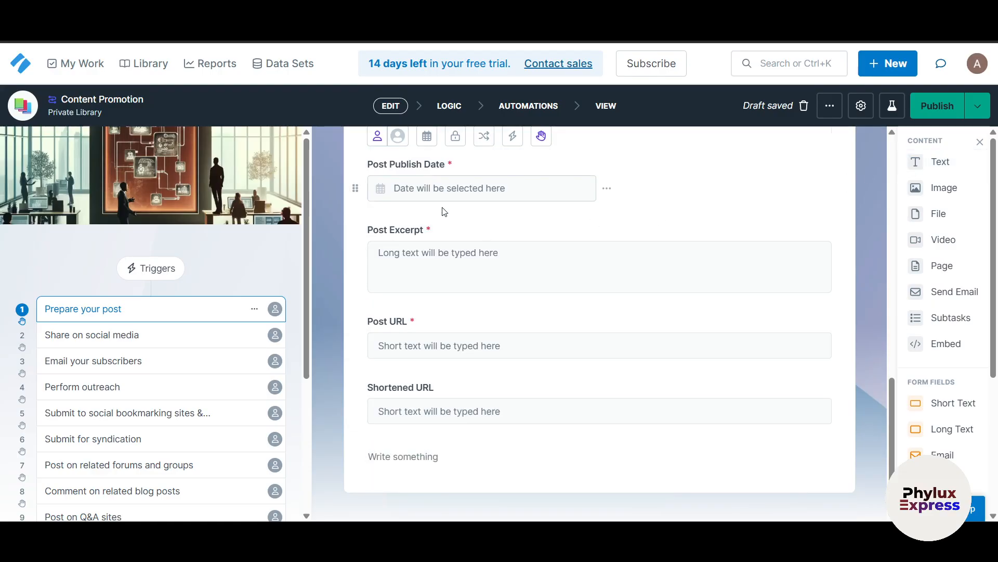
# Review the "Prepare your post" task's content, from the Post Headline and other form fields to the header image
pyautogui.scroll(5, 412, 210)
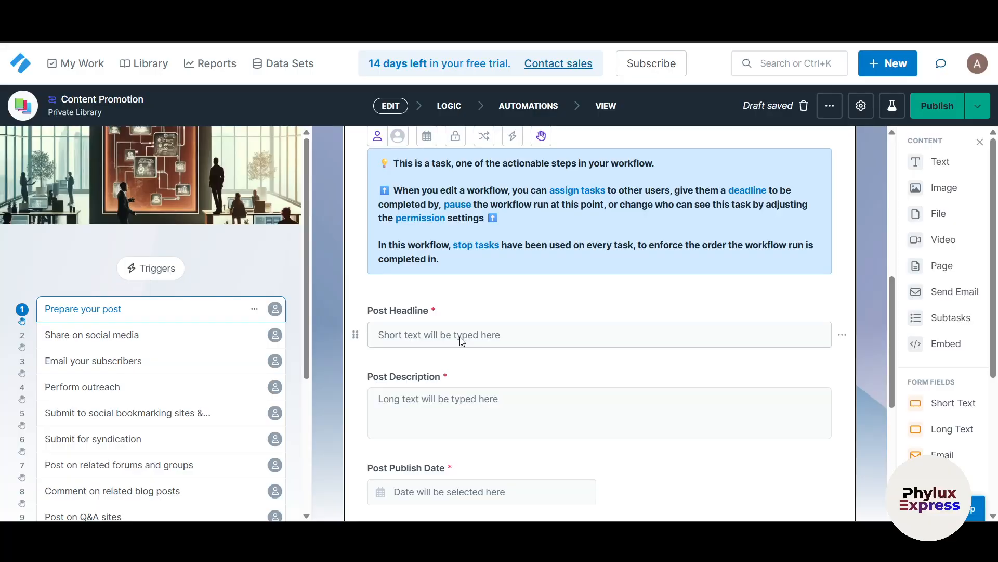
pyautogui.click(459, 338)
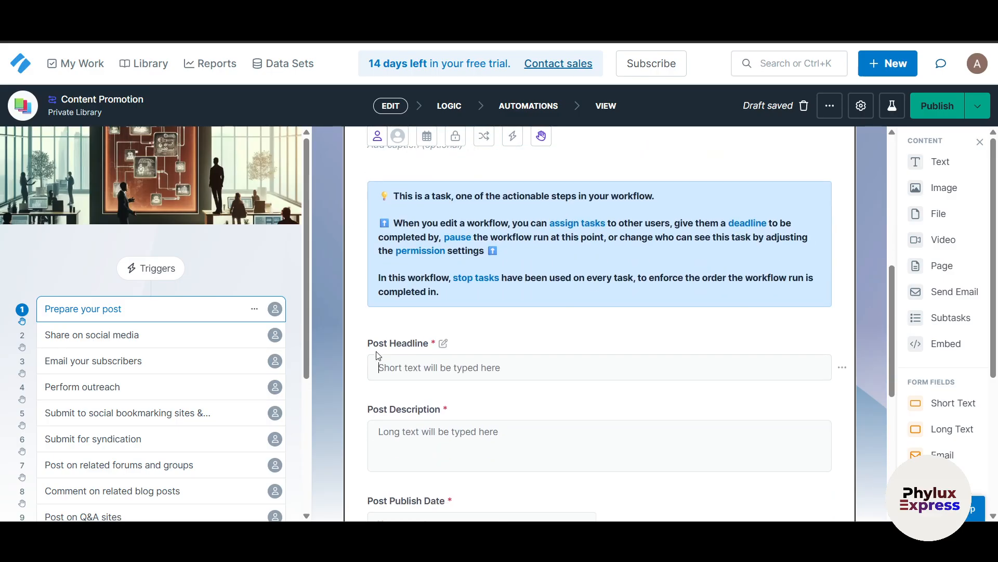
pyautogui.moveTo(357, 330)
pyautogui.mouseDown()
pyautogui.moveTo(366, 409)
pyautogui.moveTo(345, 318)
pyautogui.moveTo(348, 413)
pyautogui.moveTo(343, 325)
pyautogui.mouseUp()
pyautogui.scroll(-5, 520, 322)
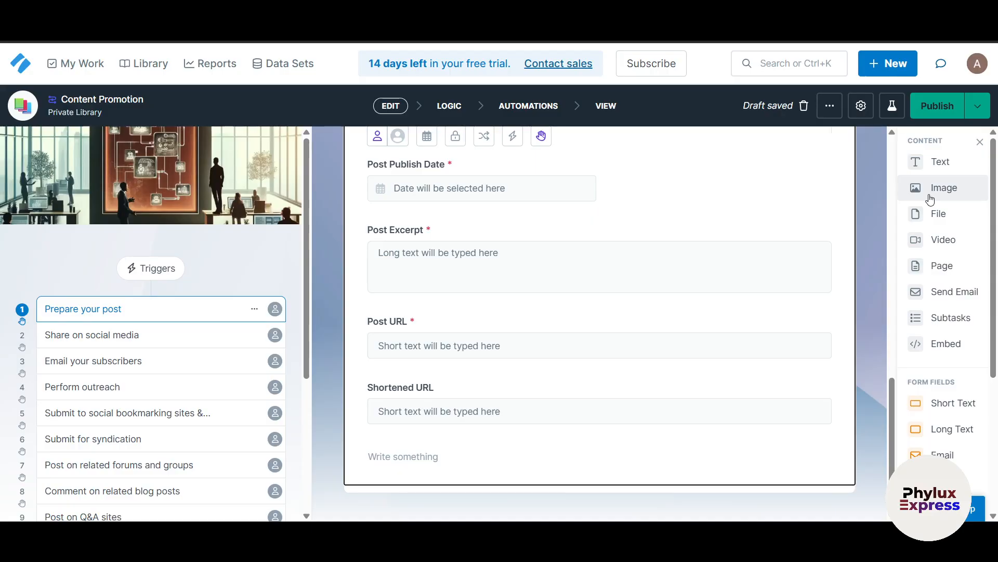
pyautogui.scroll(10, 531, 296)
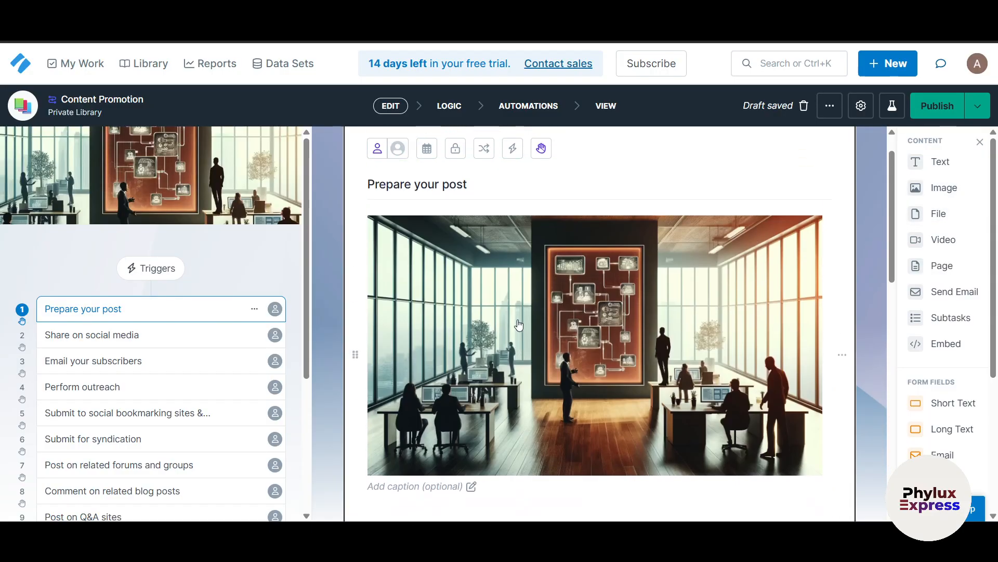
pyautogui.scroll(-3, 517, 329)
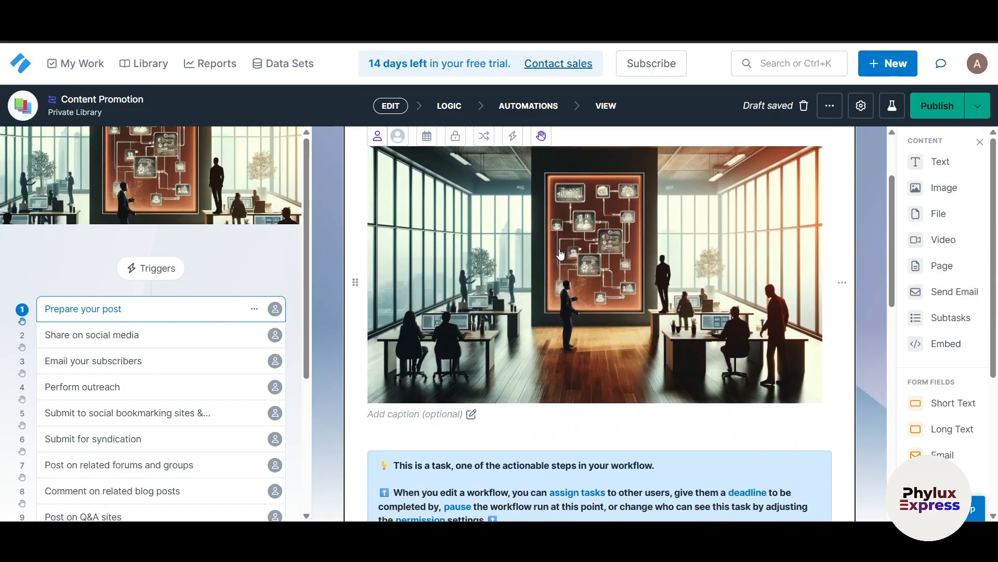
# Check the task image's options, and browse the content and form field types available for the task
pyautogui.click(842, 282)
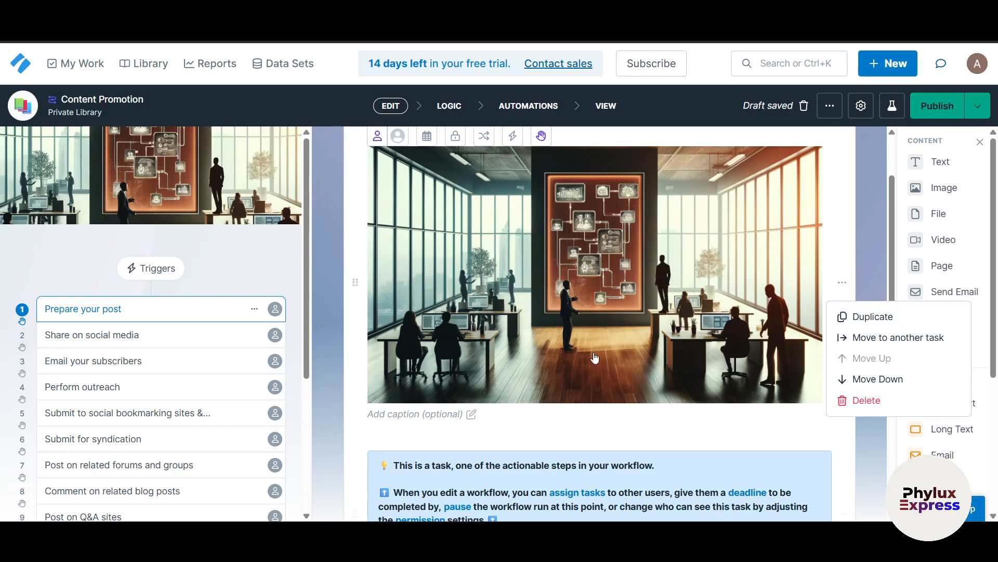
pyautogui.click(326, 436)
pyautogui.scroll(-2, 964, 346)
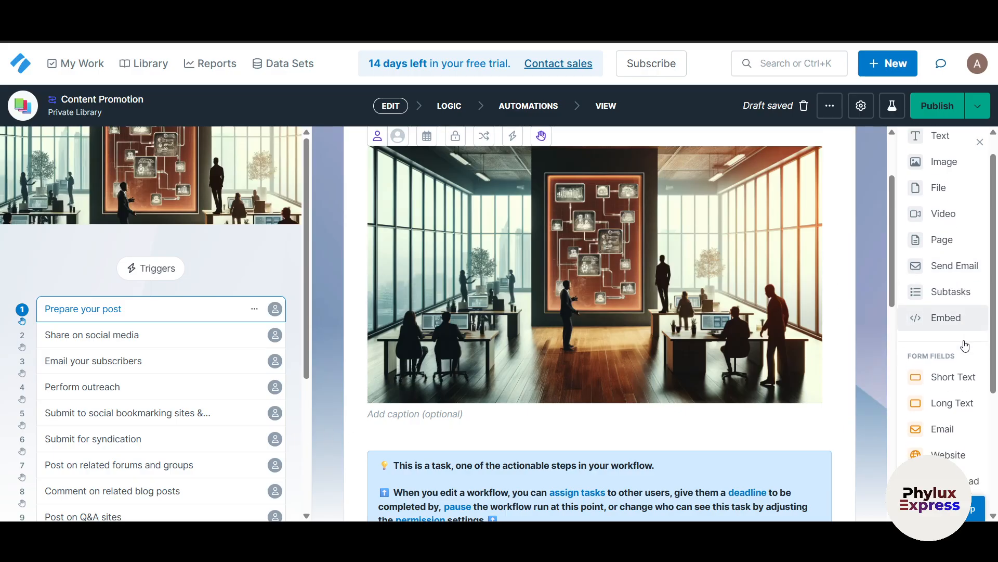
pyautogui.scroll(-2, 965, 347)
pyautogui.scroll(3, 966, 348)
pyautogui.scroll(-1, 968, 351)
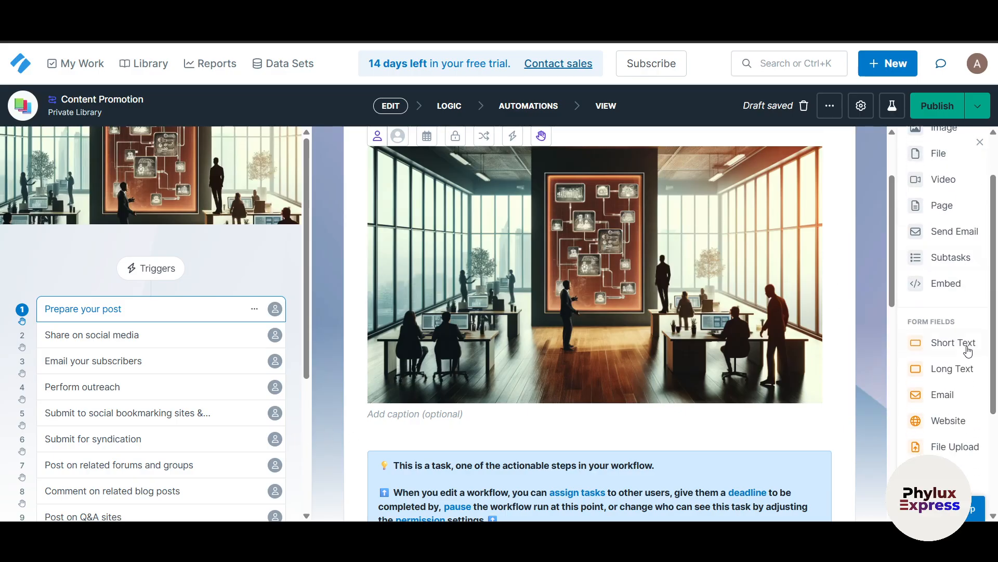
pyautogui.scroll(-3, 969, 352)
pyautogui.scroll(4, 955, 374)
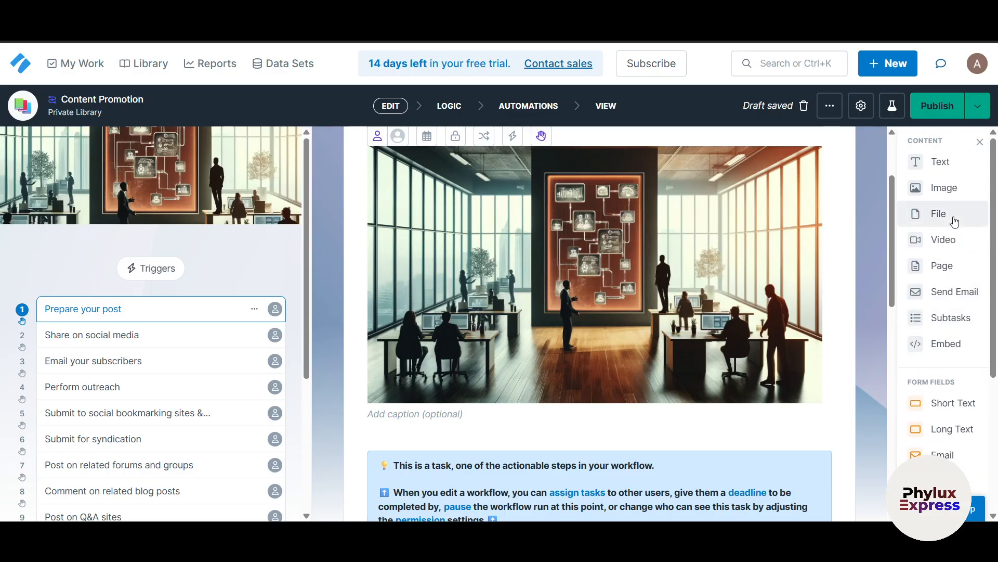
# Open the "Share on social media" task, try to generate its content with AI and dismiss the notification
pyautogui.scroll(-10, 394, 253)
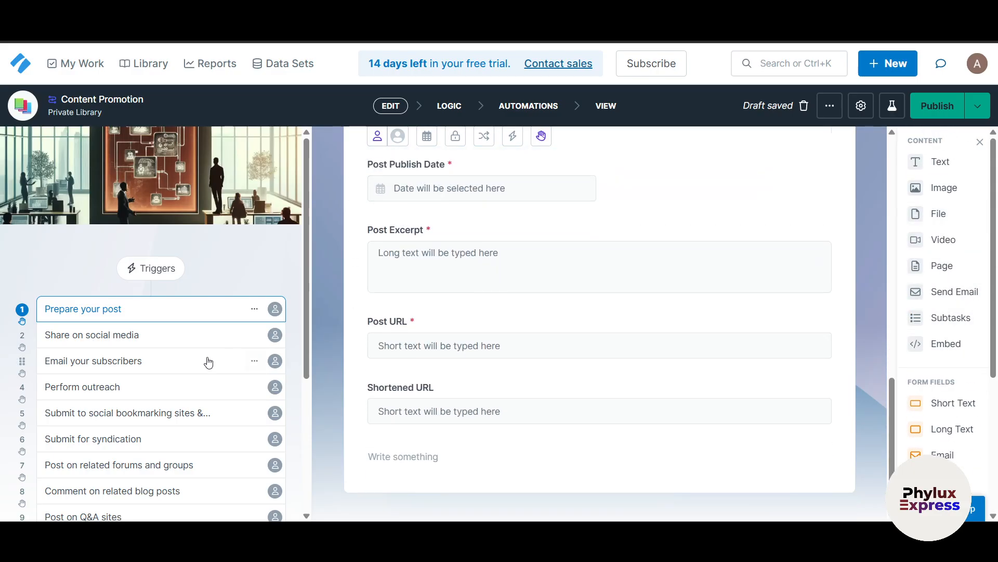
pyautogui.scroll(-1, 151, 354)
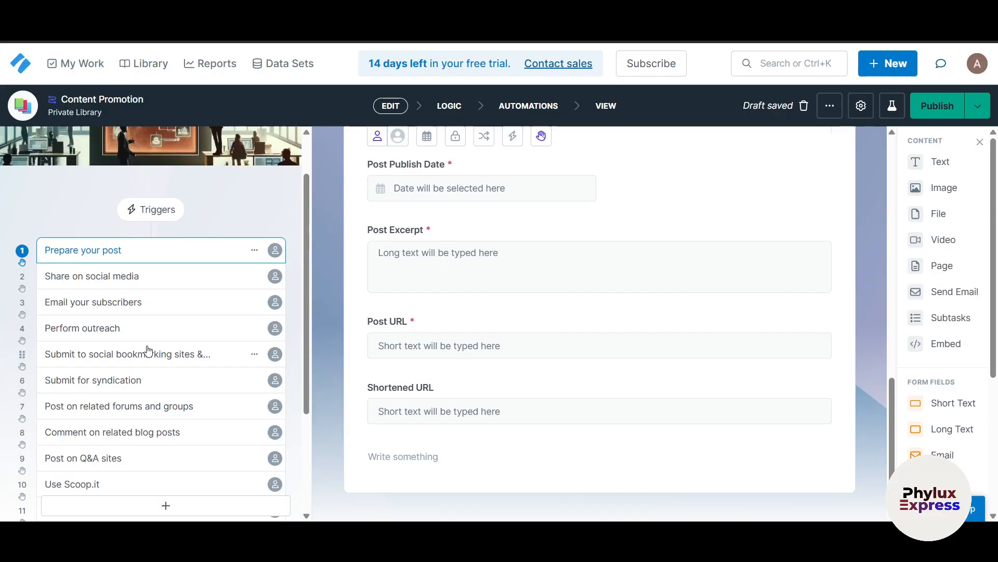
pyautogui.click(154, 282)
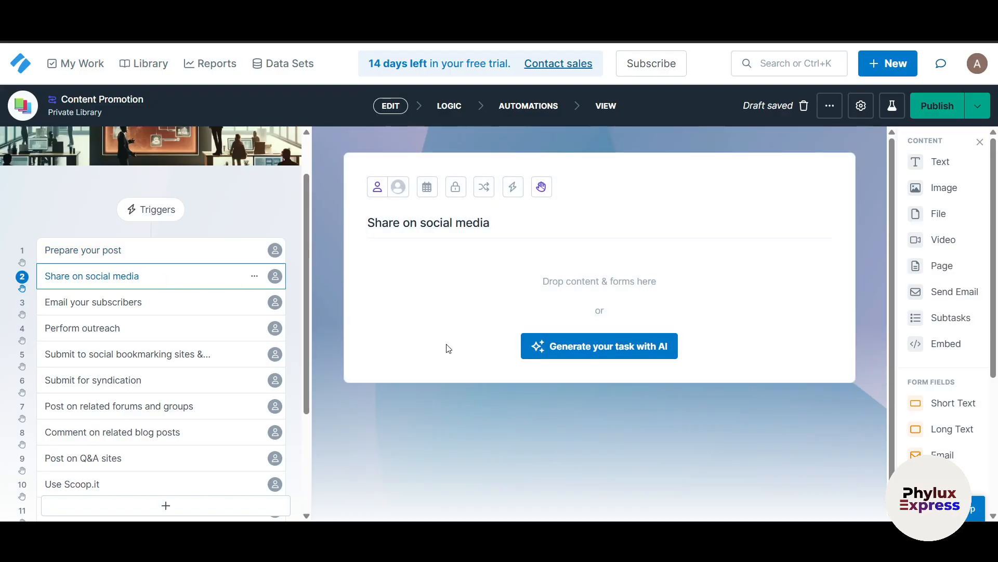
pyautogui.click(572, 356)
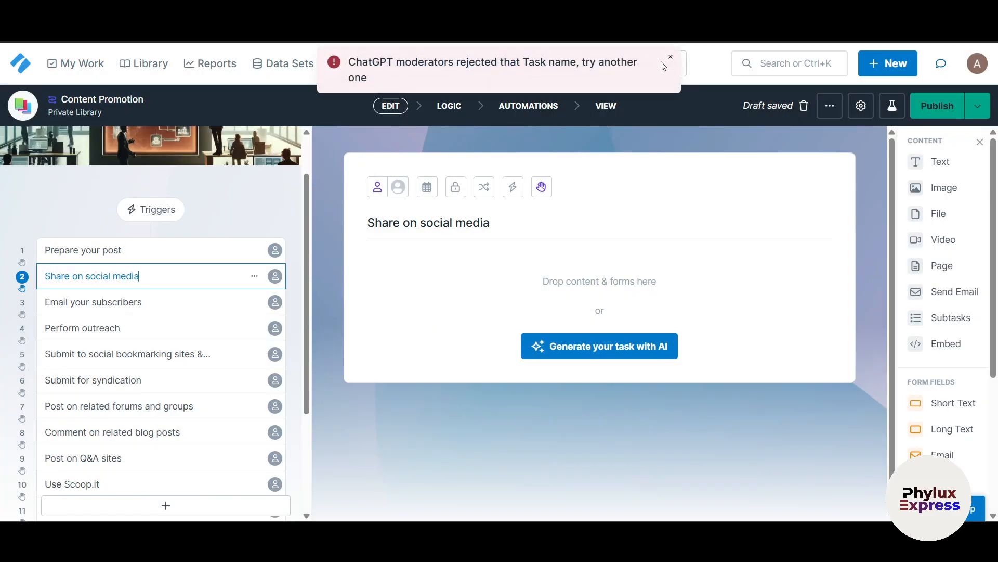
pyautogui.click(670, 56)
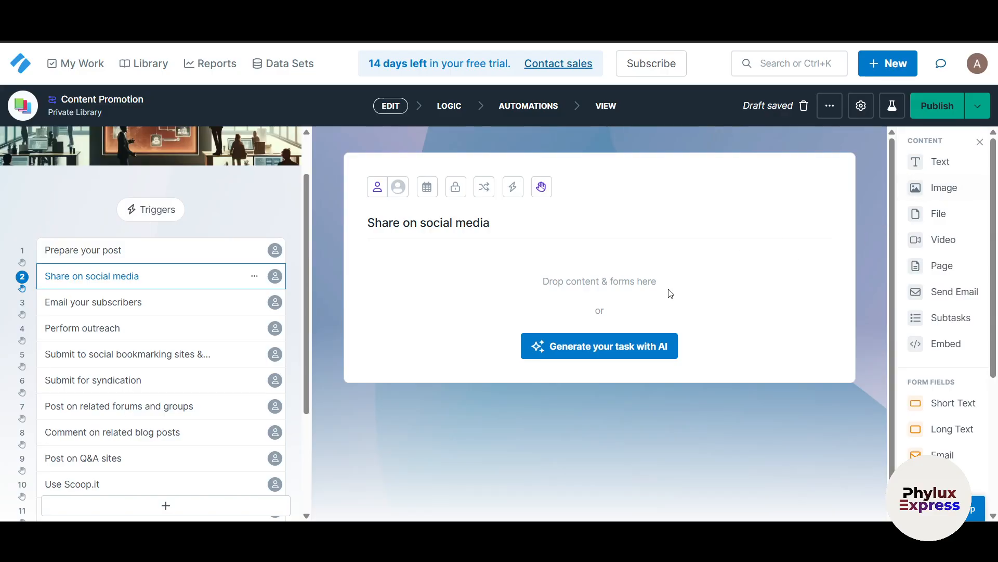
# Review the "Share on social media" subtasks and notes field, and the content of the "Email your subscribers" task
pyautogui.click(946, 194)
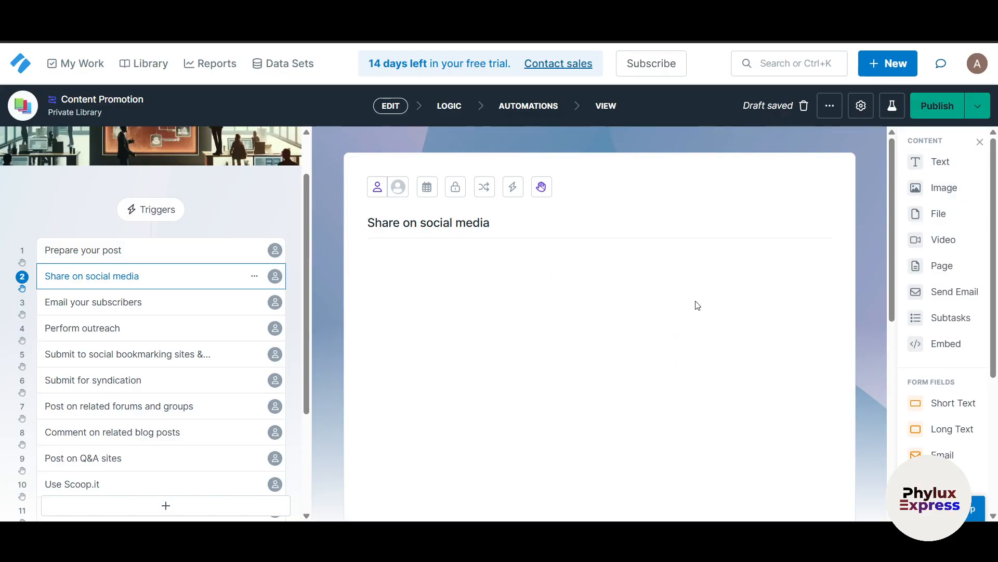
pyautogui.scroll(-3, 693, 303)
pyautogui.scroll(-1, 557, 297)
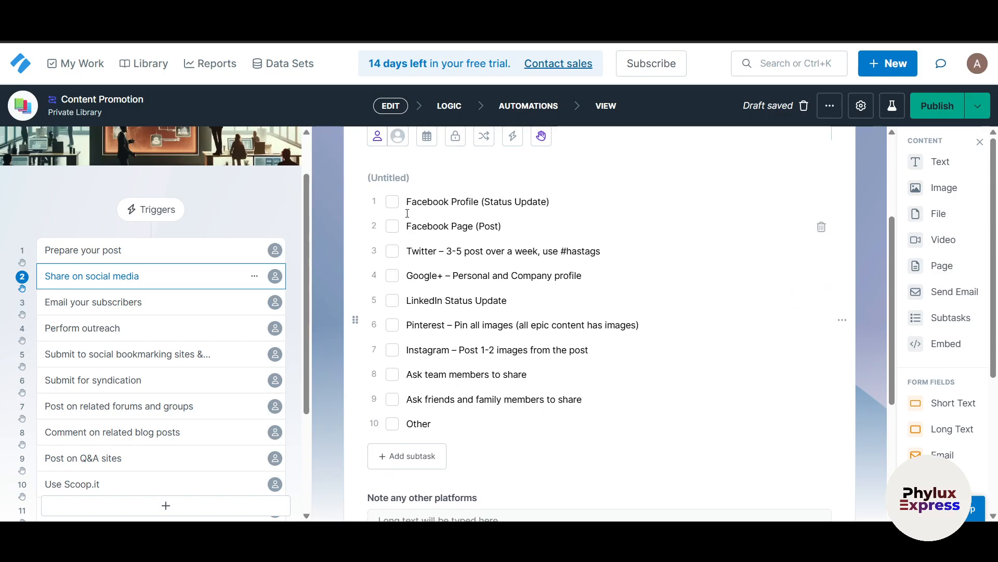
pyautogui.scroll(1, 398, 224)
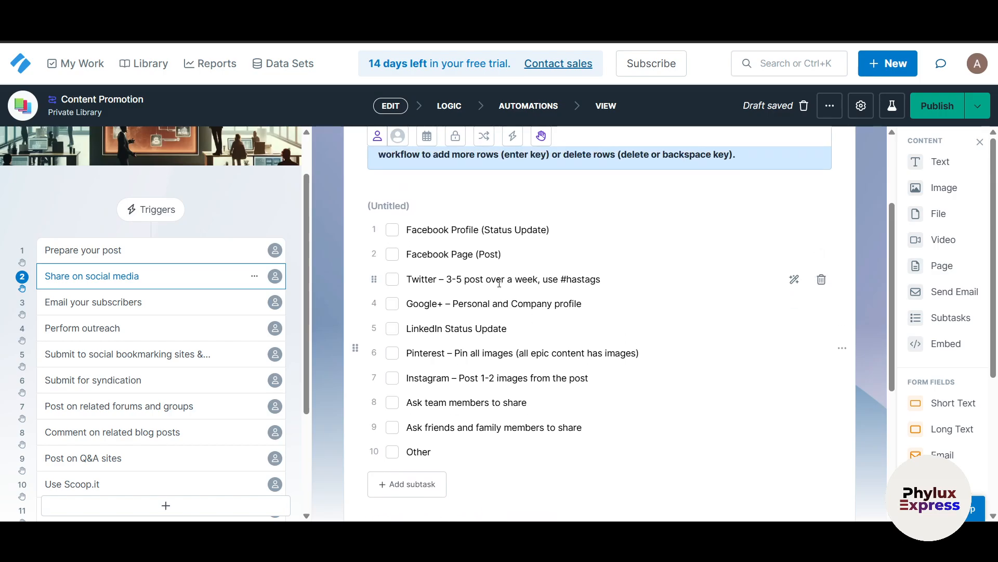
pyautogui.scroll(-2, 383, 206)
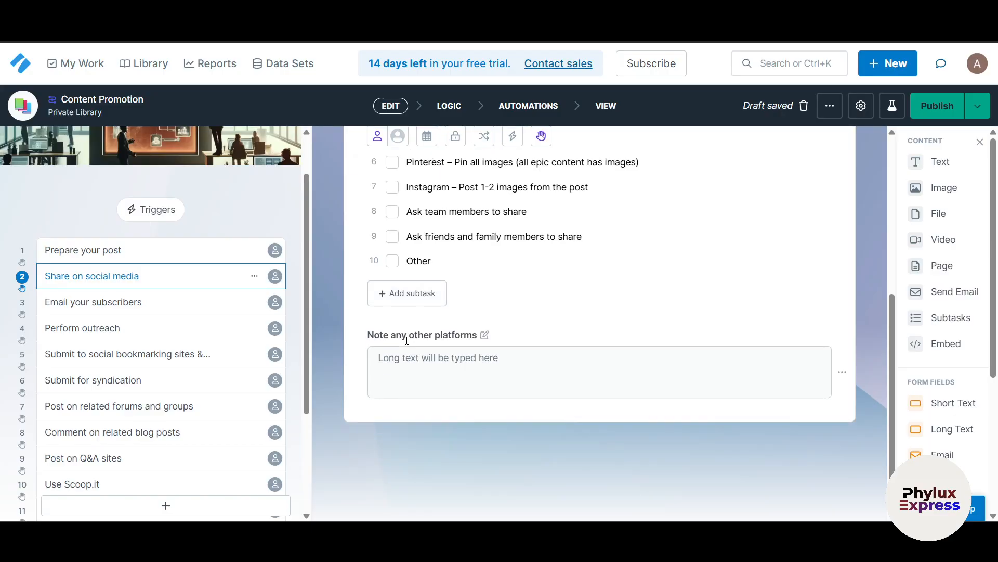
pyautogui.click(72, 307)
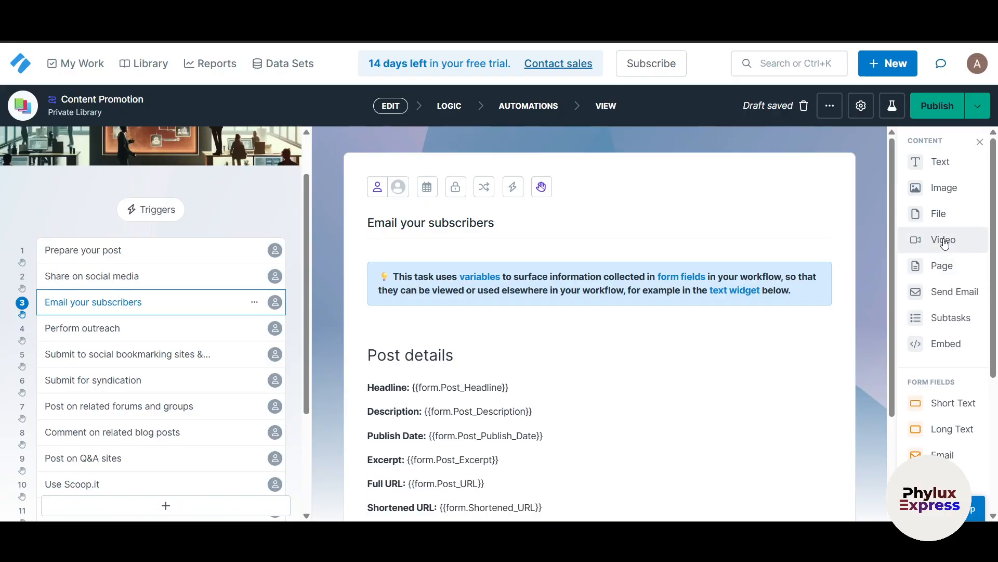
pyautogui.scroll(-2, 947, 238)
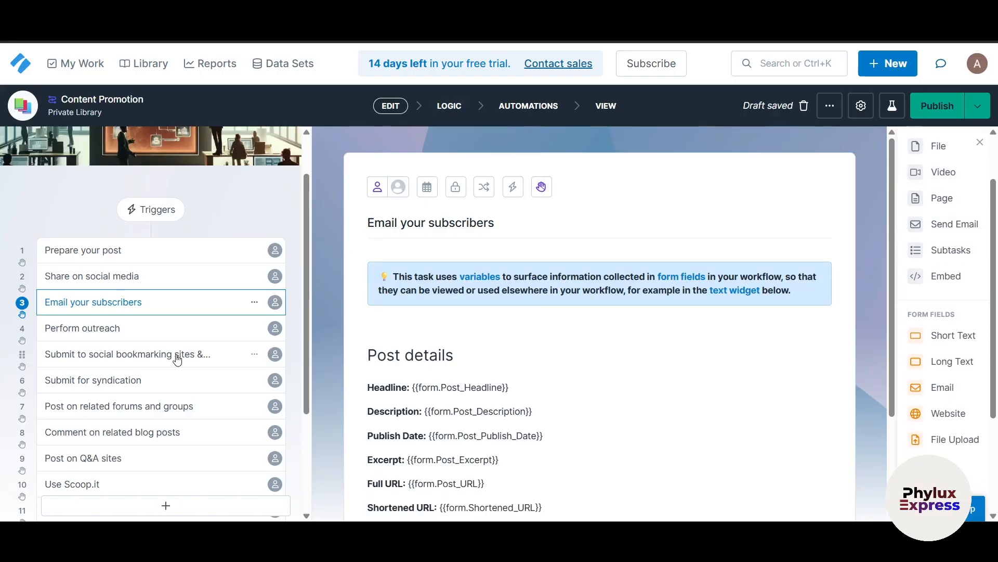
# Browse the task list to its end and check the options available for the "Repurpose your content" task
pyautogui.scroll(-3, 156, 338)
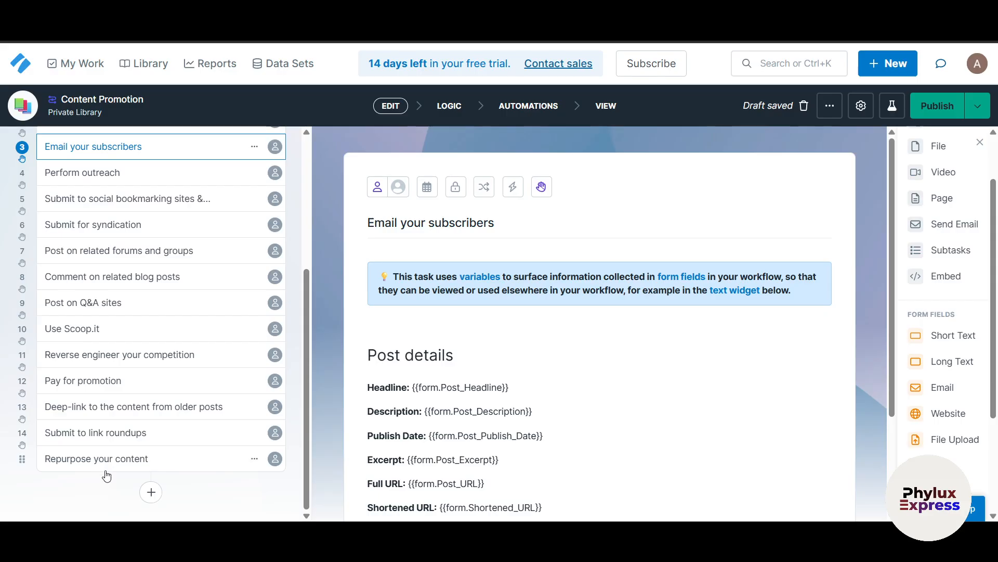
pyautogui.click(254, 459)
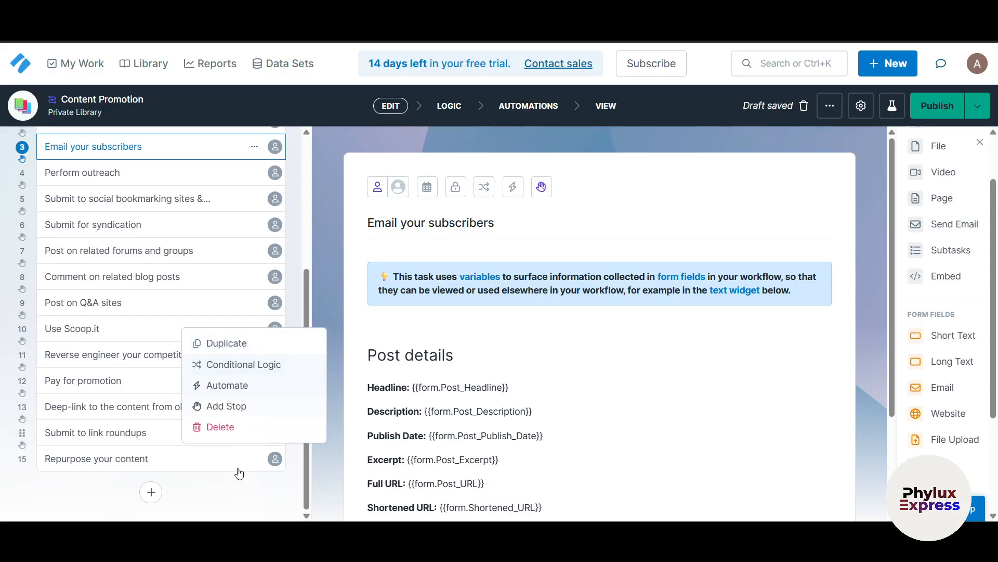
pyautogui.click(240, 498)
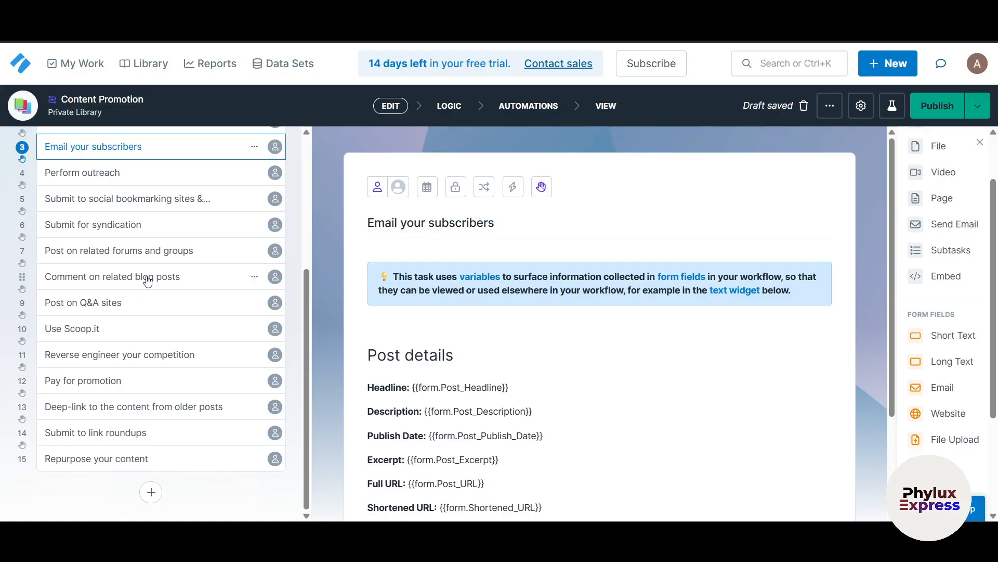
pyautogui.scroll(3, 147, 276)
pyautogui.scroll(-3, 147, 277)
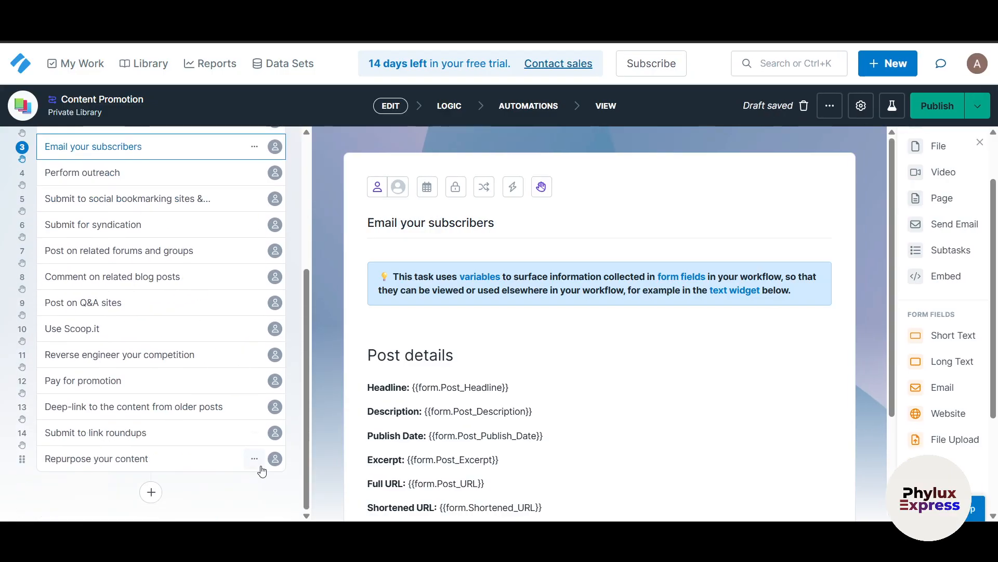
pyautogui.click(254, 460)
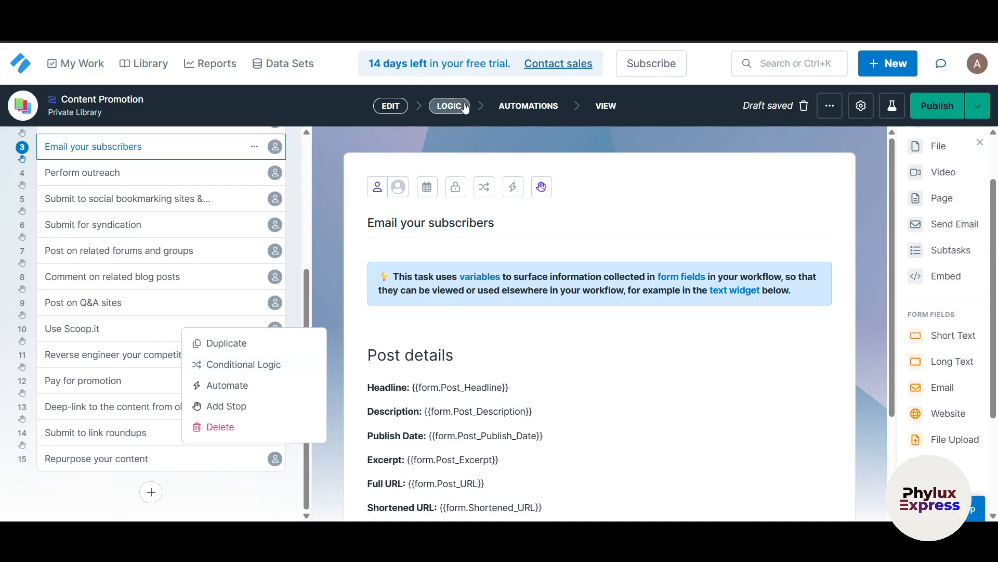
# Try adding a conditional logic rule with Post Headline as its condition field, and discard the changes
pyautogui.click(450, 106)
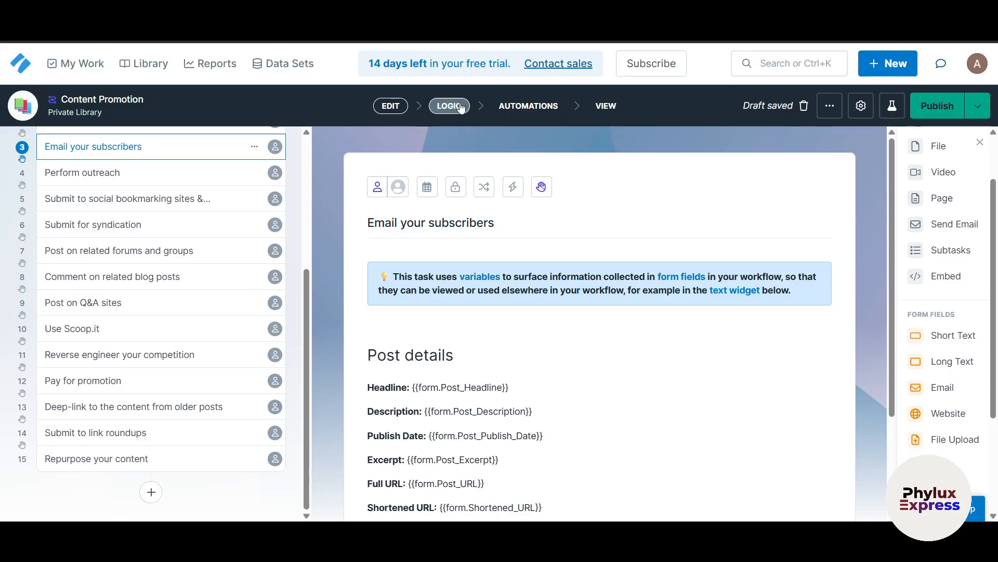
pyautogui.click(484, 187)
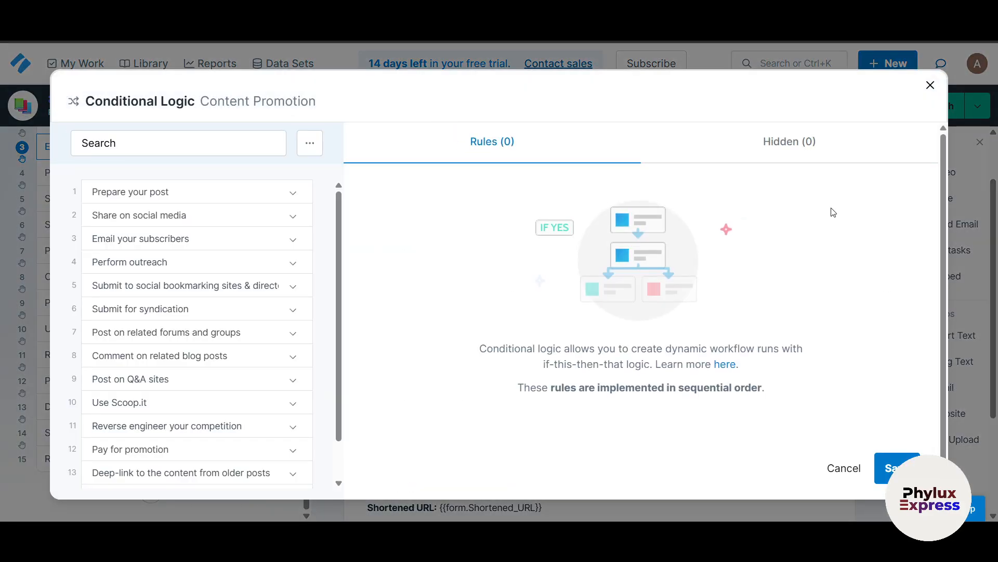
pyautogui.scroll(-1, 298, 202)
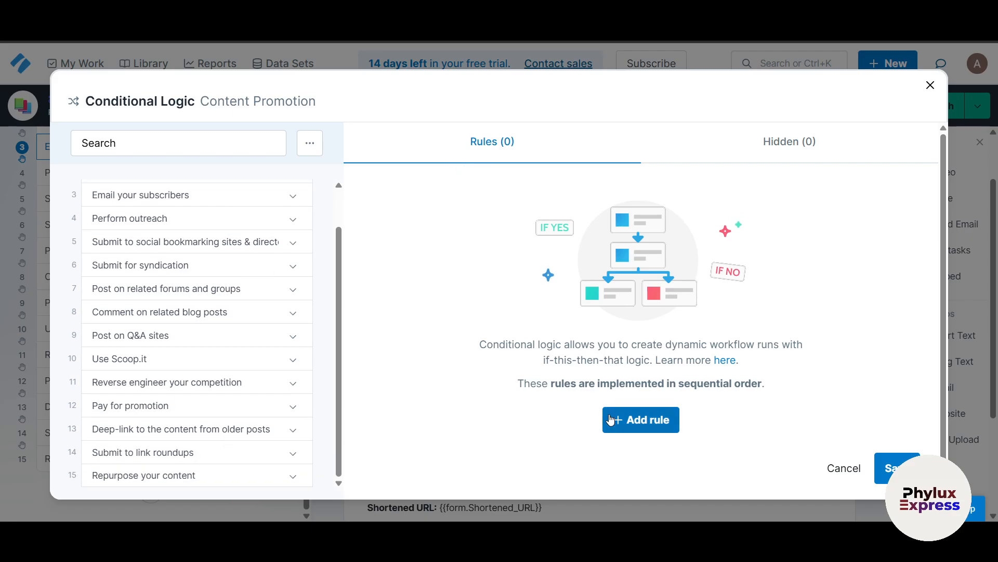
pyautogui.click(641, 419)
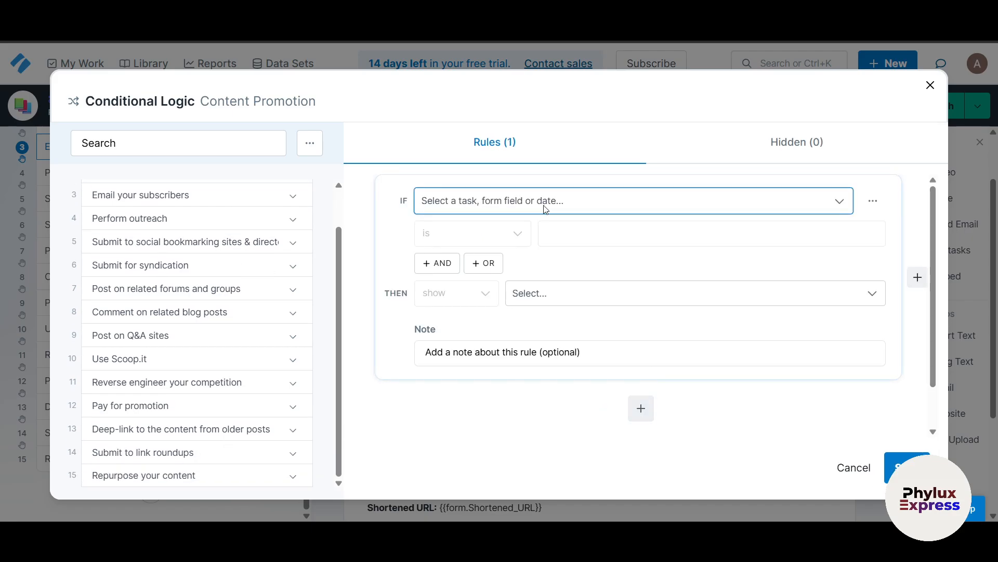
pyautogui.click(733, 208)
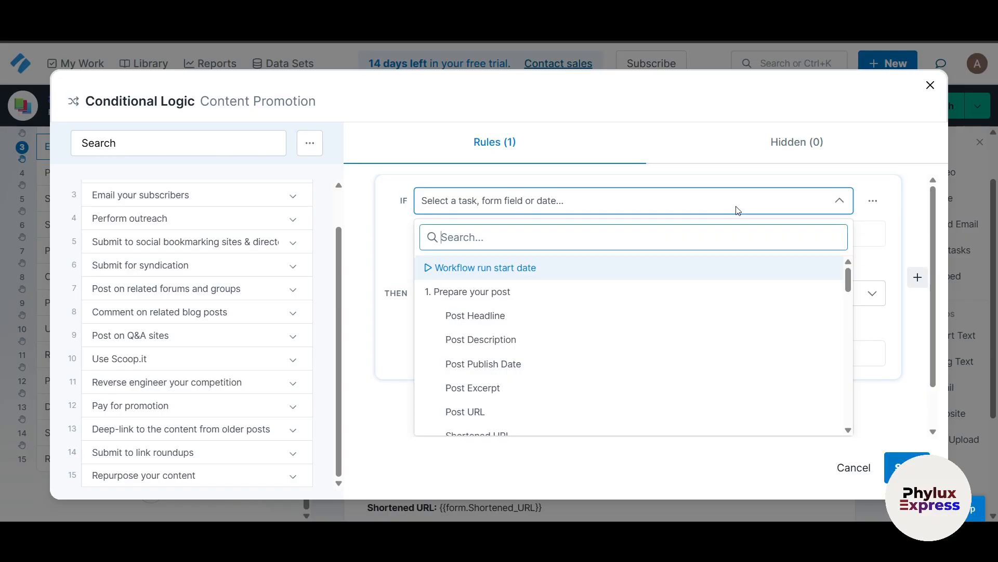
pyautogui.click(523, 321)
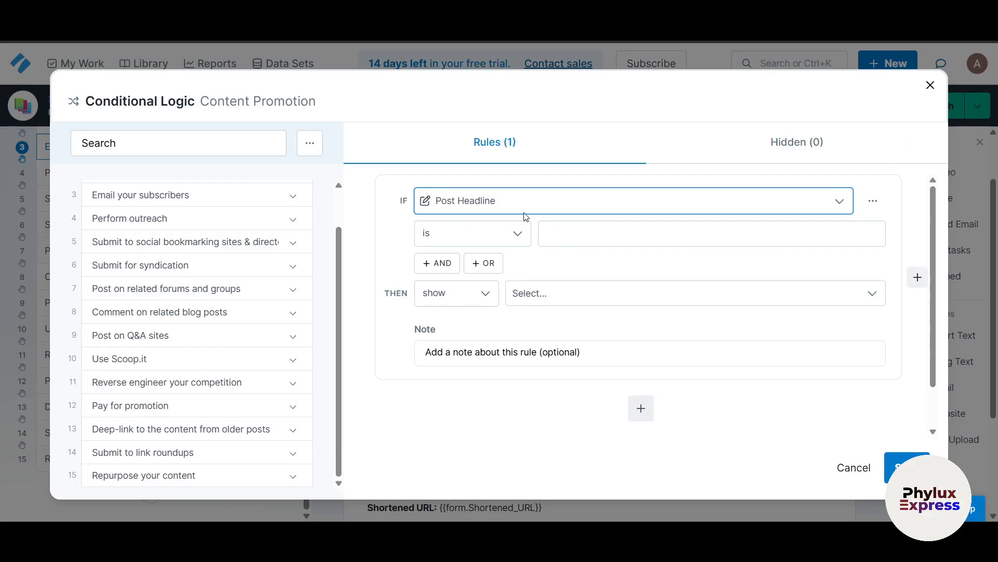
pyautogui.click(931, 91)
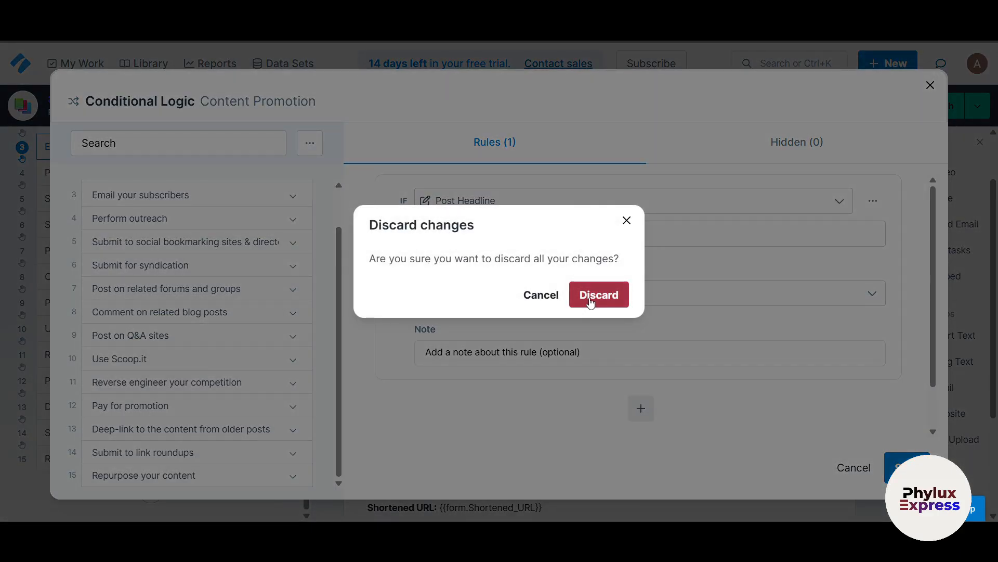
pyautogui.click(593, 296)
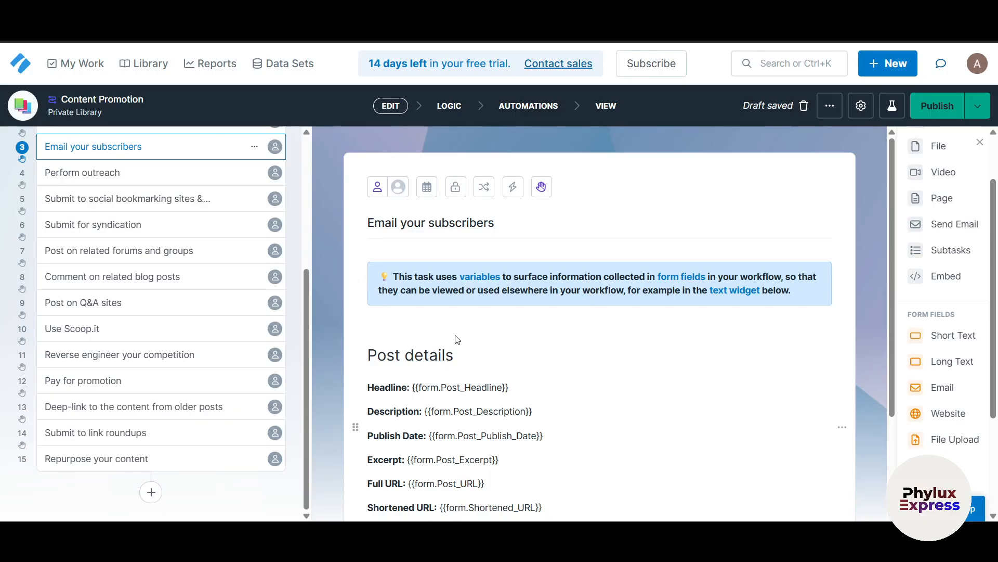
# View the latest published version of Content Promotion and run the workflow with the suggested run name and no due date
pyautogui.click(607, 108)
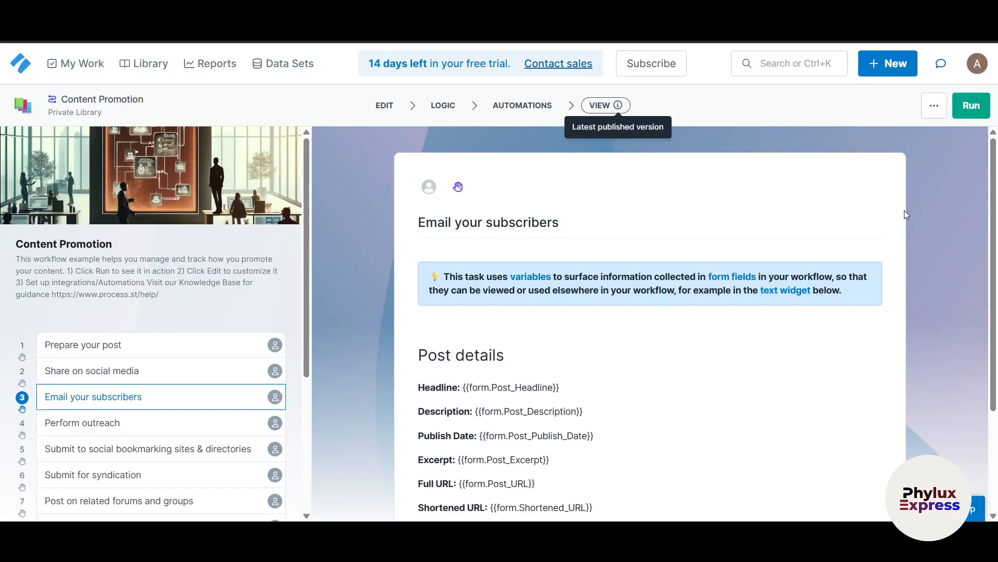
pyautogui.click(971, 105)
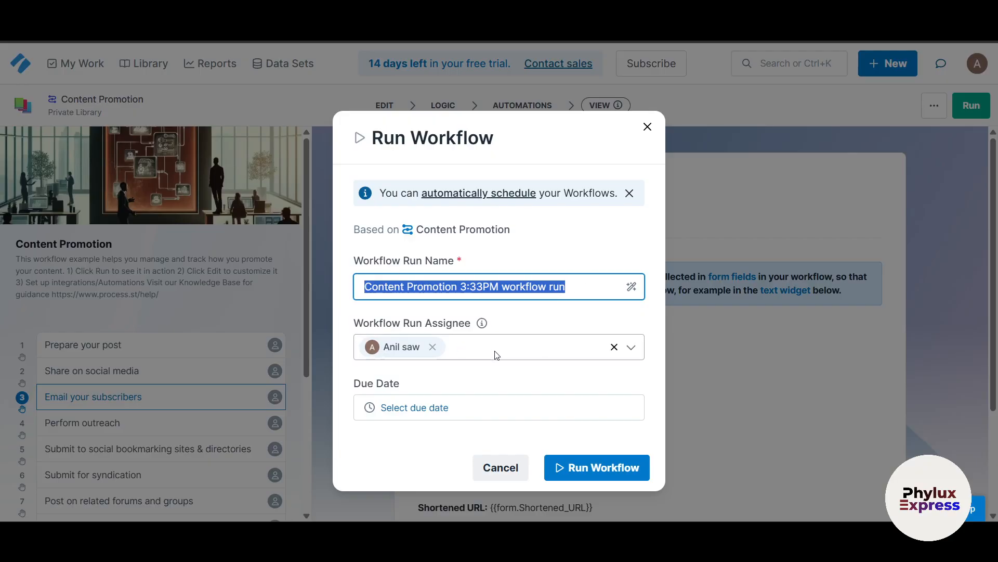
pyautogui.click(454, 413)
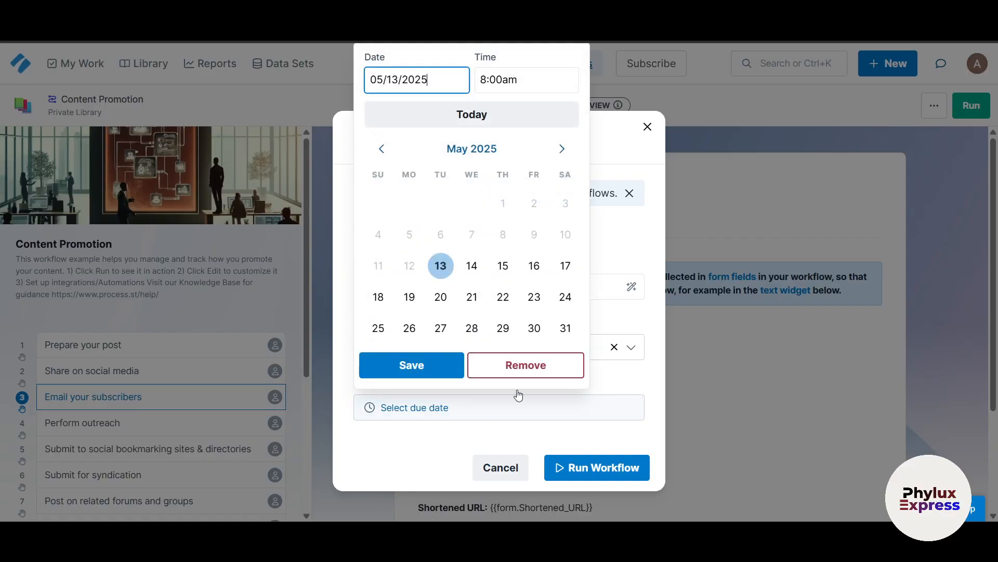
pyautogui.click(597, 467)
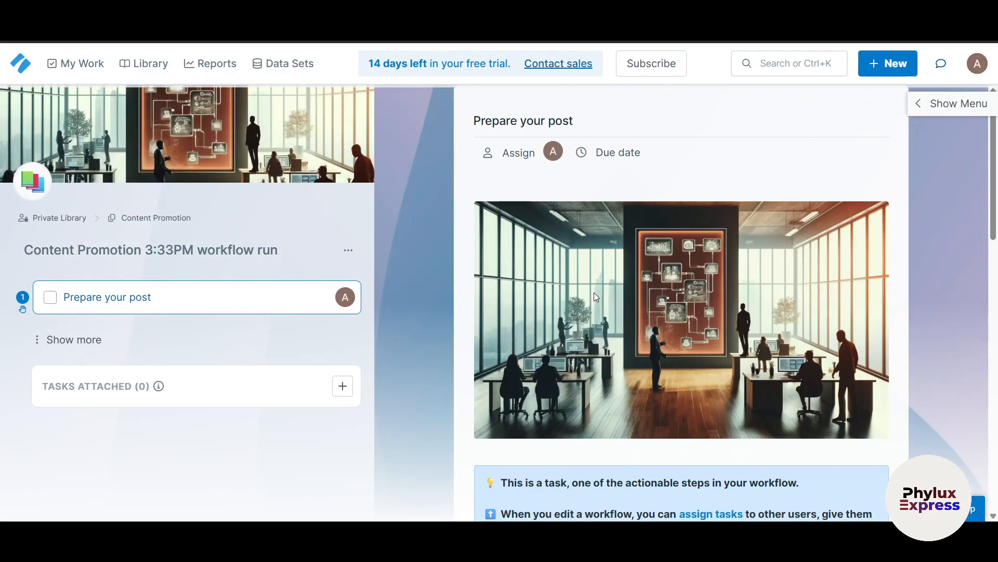
# Look over the "Prepare your post" task in the workflow run and try to mark it complete
pyautogui.scroll(-3, 598, 200)
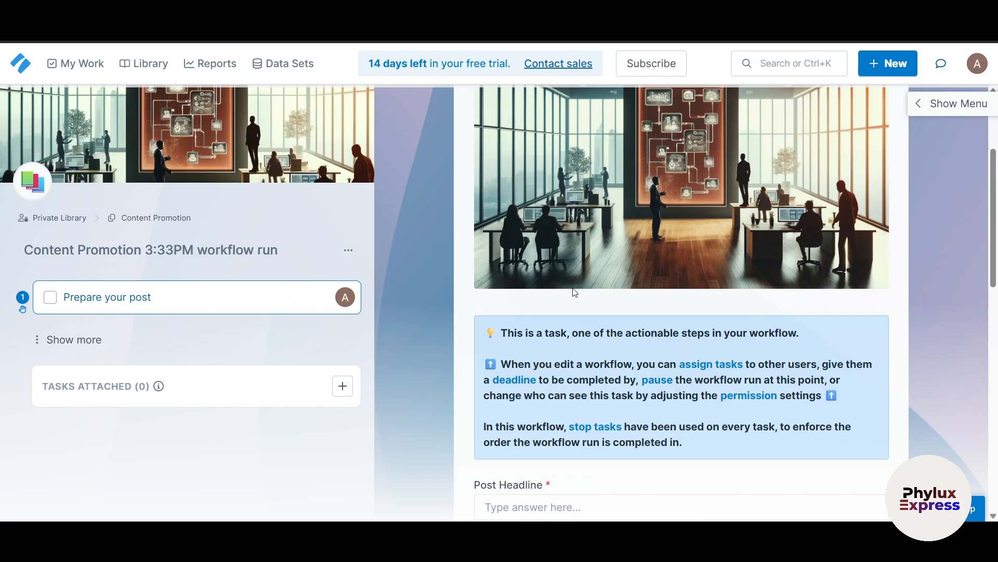
pyautogui.scroll(3, 583, 290)
pyautogui.click(51, 298)
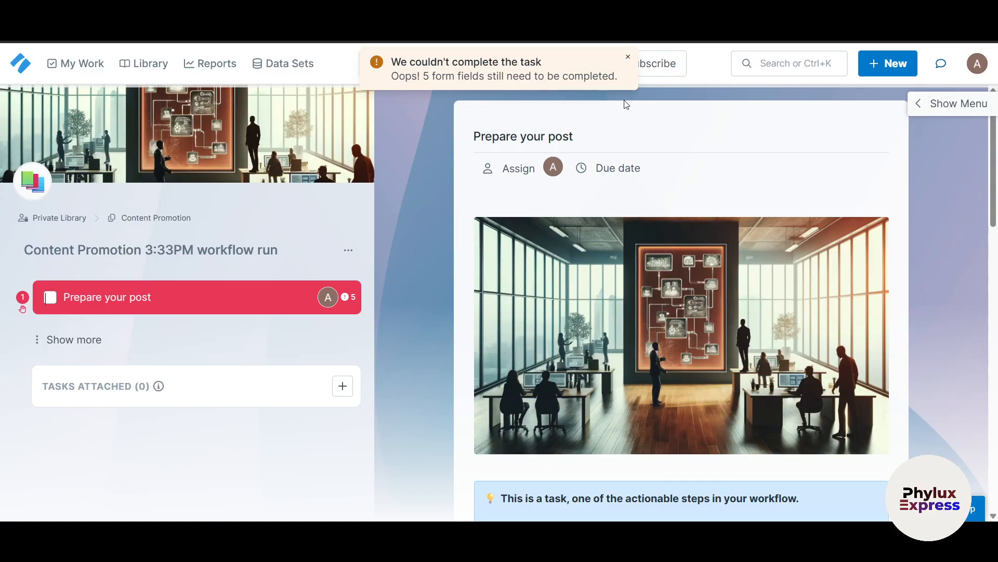
# Enter "hooray, we did our product launch" as the Post Headline and "bts of product launch" as the Post Description
pyautogui.scroll(-5, 593, 208)
pyautogui.click(527, 300)
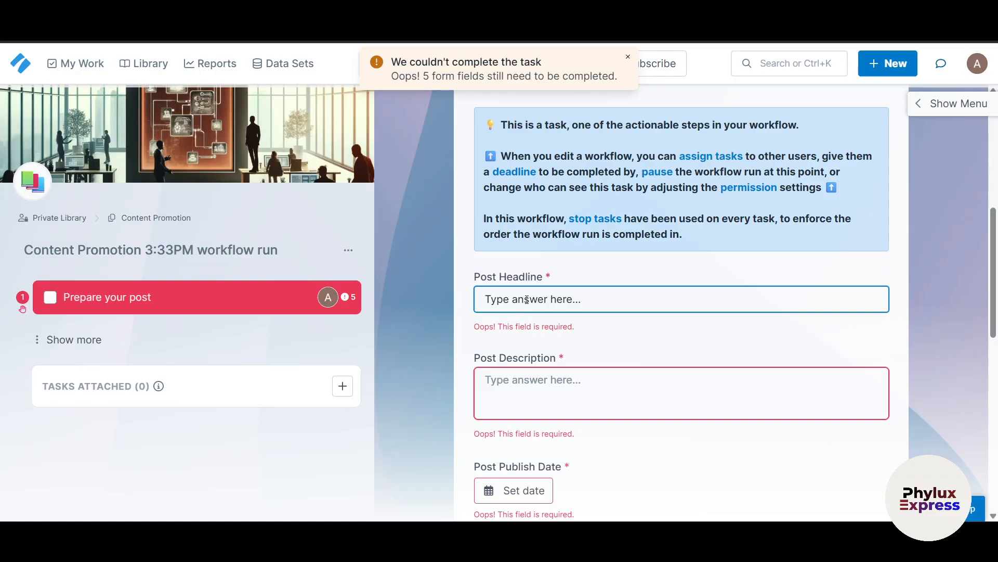
pyautogui.write('hooray, we')
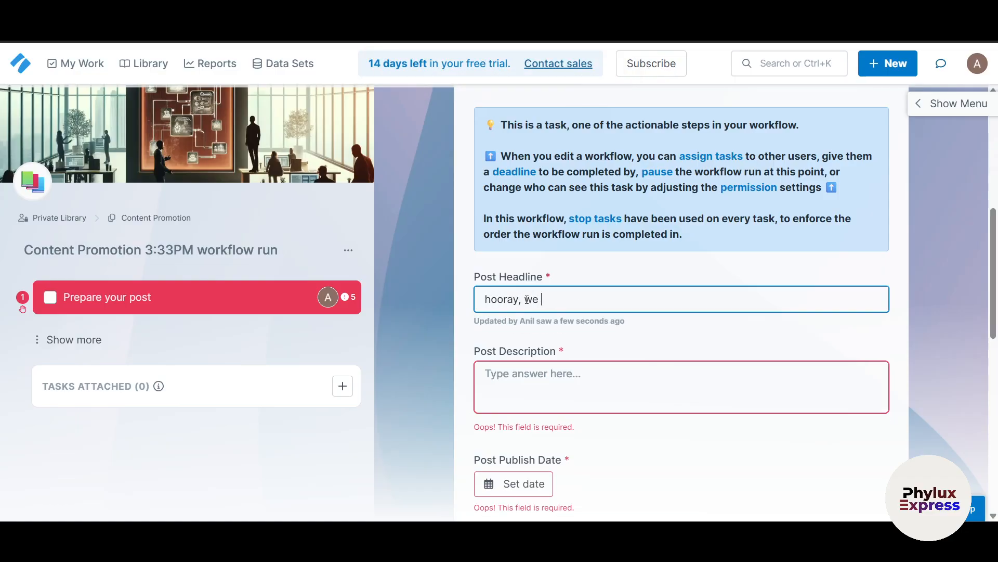
pyautogui.write(' did our product launch')
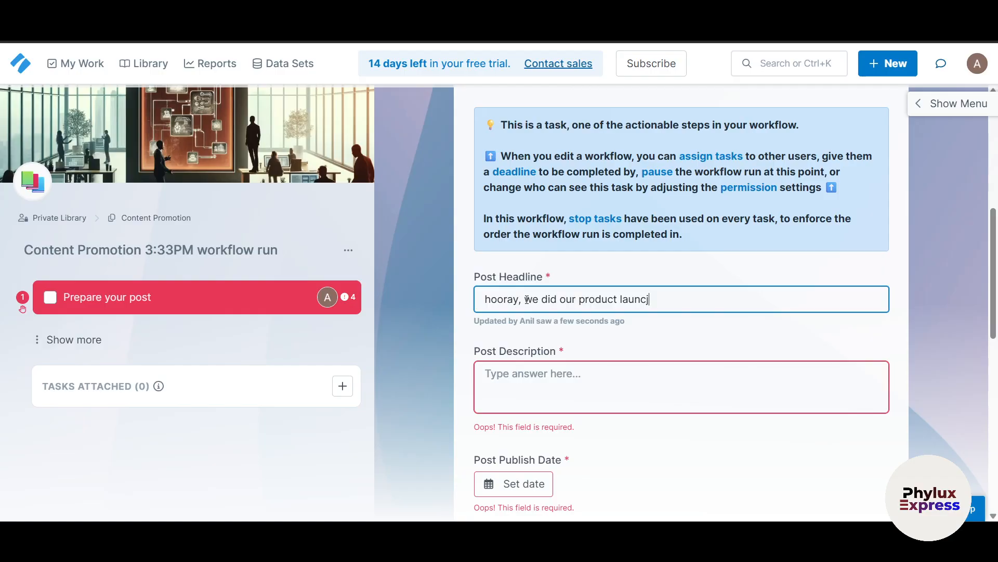
pyautogui.click(515, 385)
pyautogui.write('bts of product launch')
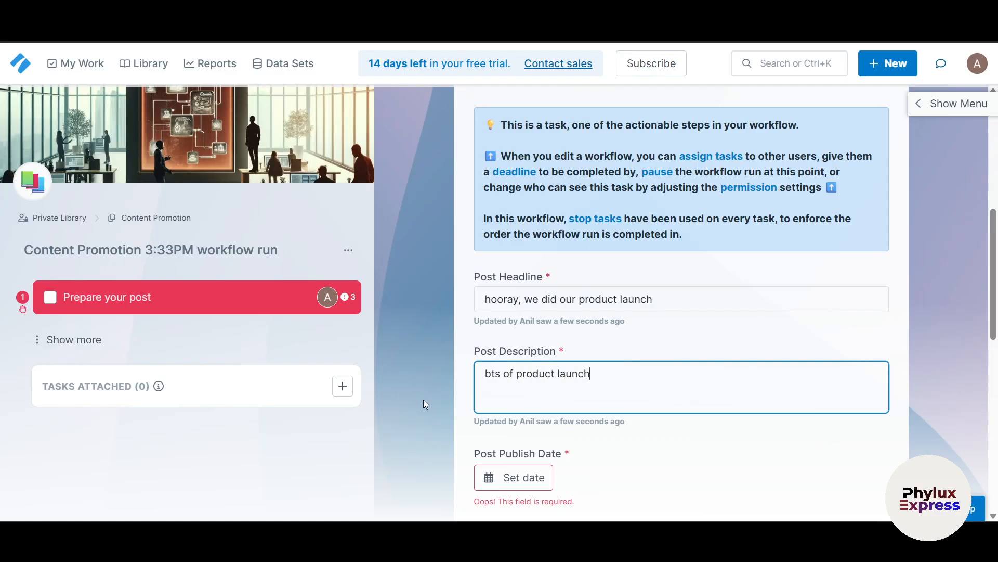
# Set the Post Publish Date of the "Prepare your post" task to May 15, 2025
pyautogui.scroll(-3, 468, 364)
pyautogui.click(523, 318)
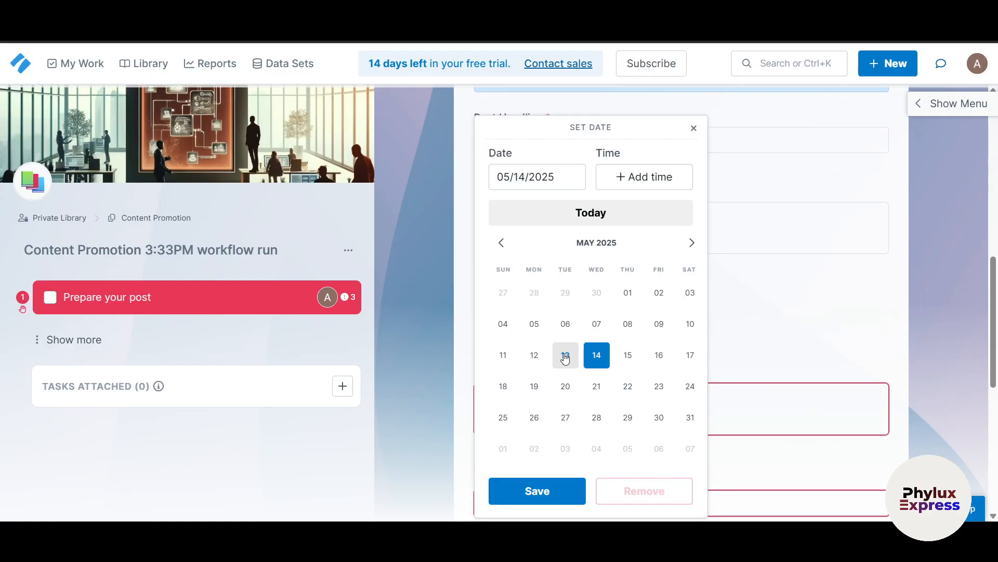
pyautogui.click(566, 354)
pyautogui.click(754, 332)
pyautogui.scroll(-1, 650, 317)
pyautogui.click(524, 303)
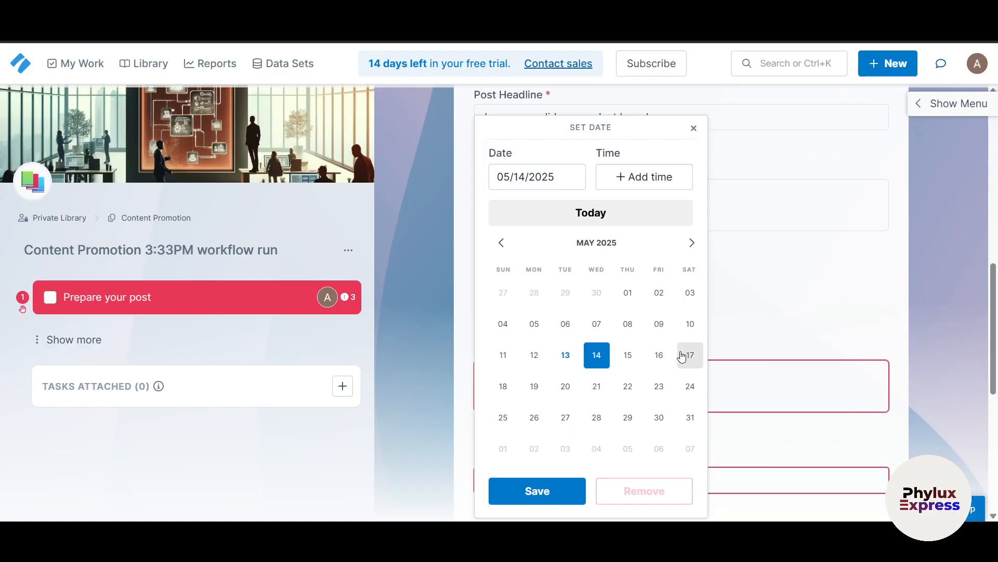
pyautogui.click(628, 352)
pyautogui.click(797, 312)
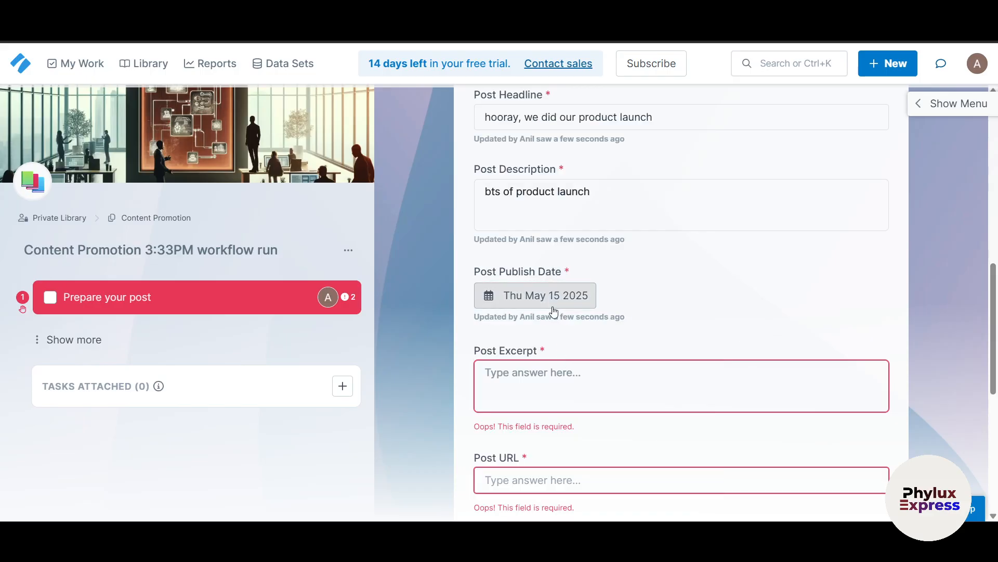
pyautogui.scroll(-2, 541, 322)
pyautogui.click(534, 267)
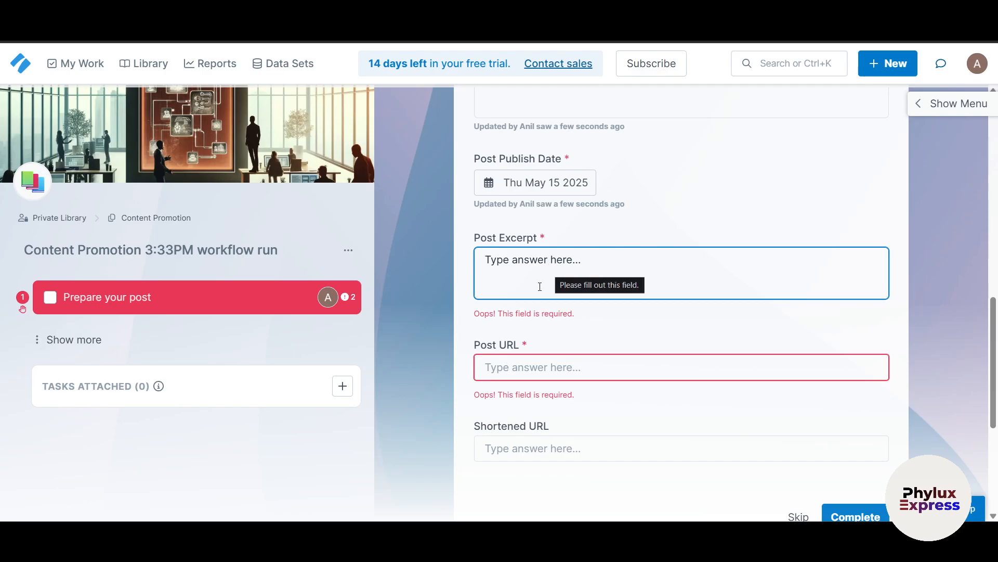
pyautogui.write('leave it')
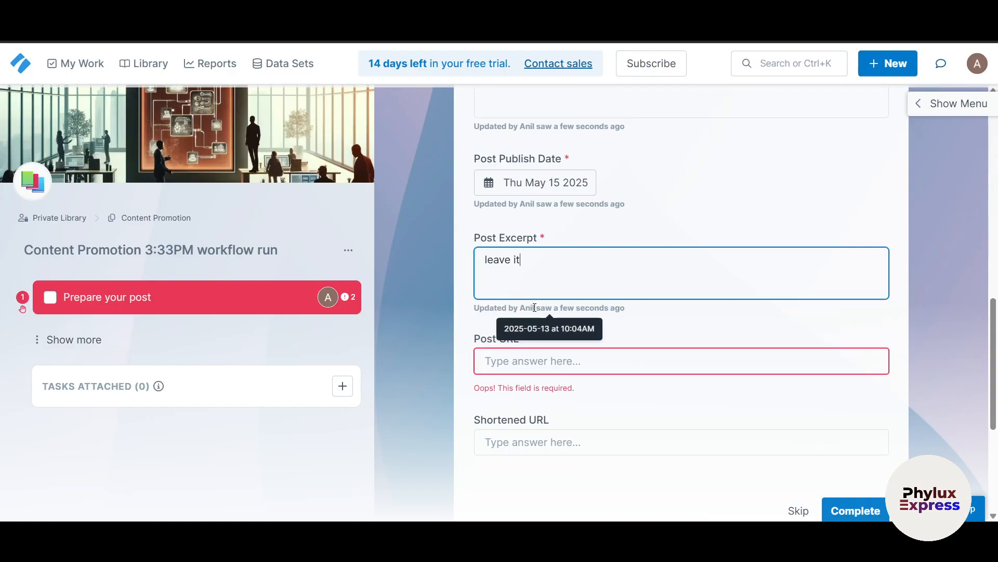
pyautogui.click(511, 364)
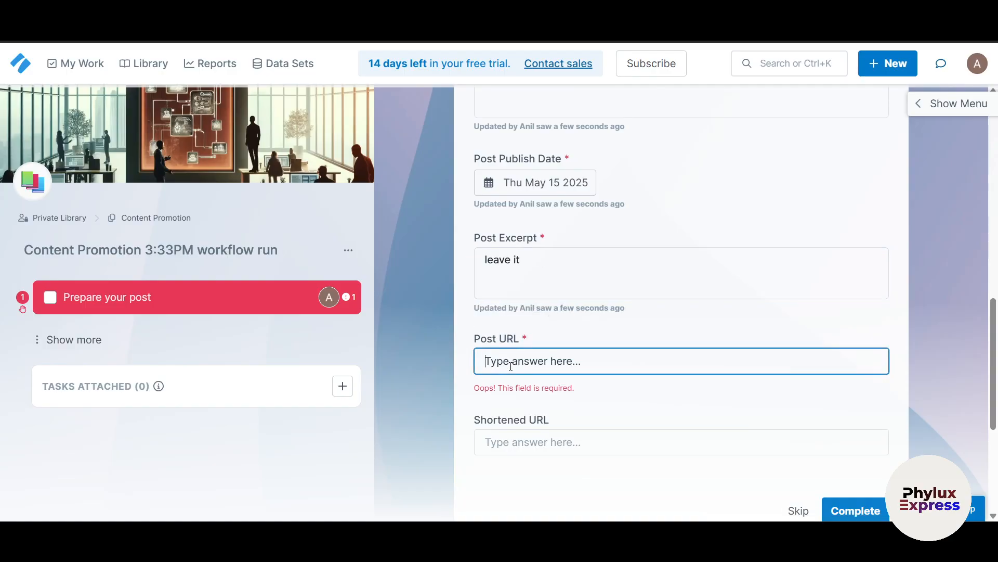
pyautogui.scroll(-1, 515, 374)
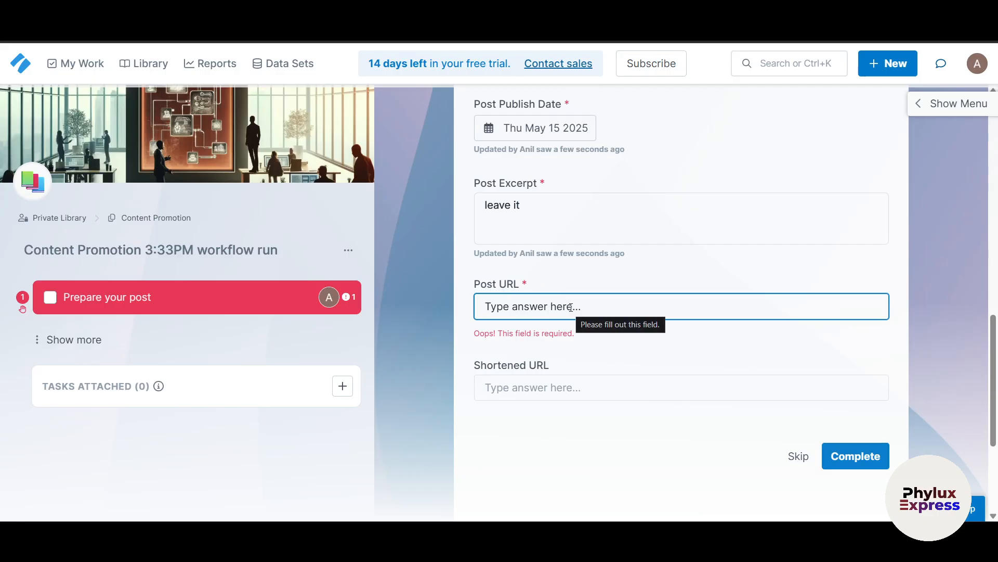
pyautogui.write('www.instagram.com')
pyautogui.click(858, 450)
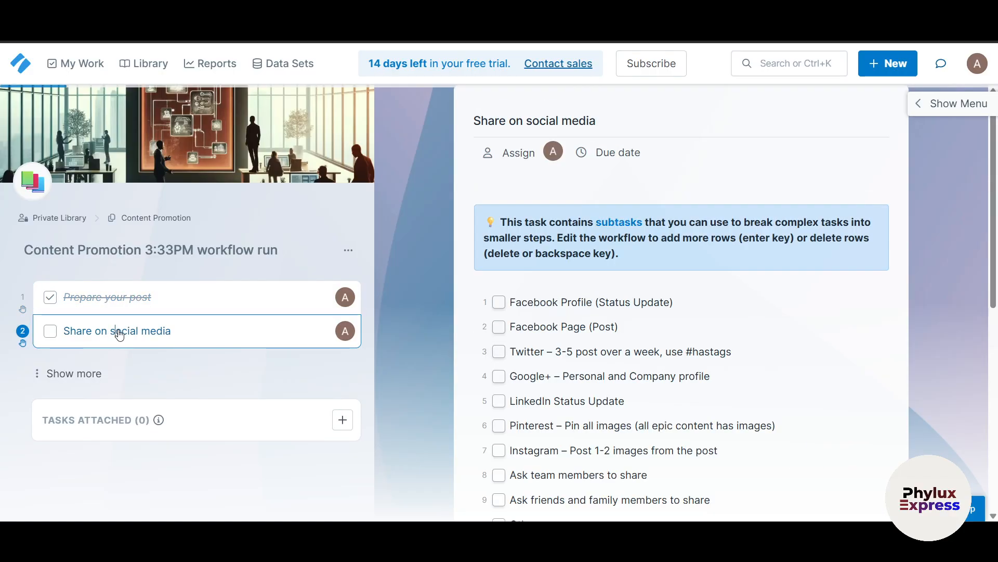
# Check off the Facebook Profile and LinkedIn Status Update subtasks in "Share on social media" and try to complete the task
pyautogui.scroll(-2, 492, 334)
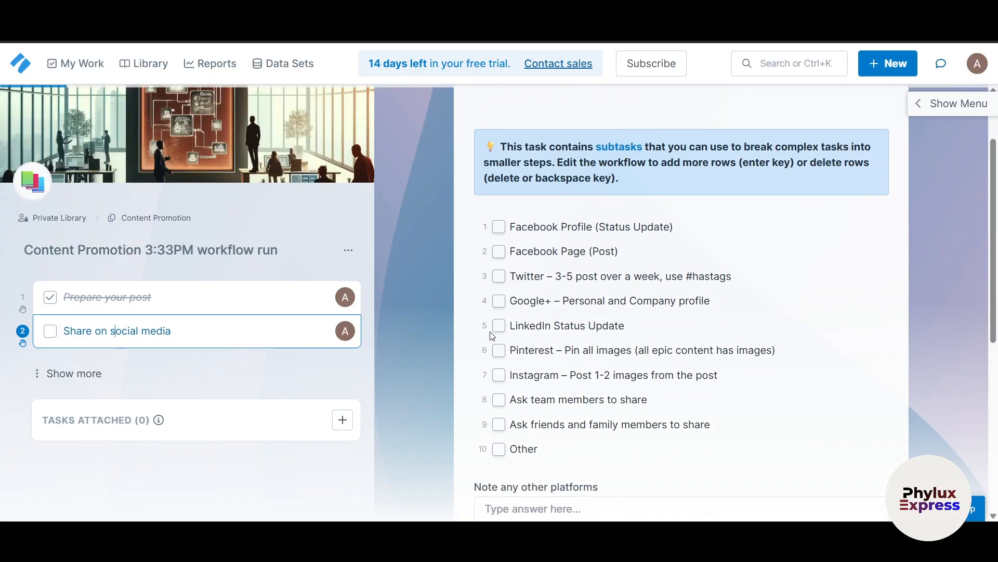
pyautogui.scroll(2, 503, 292)
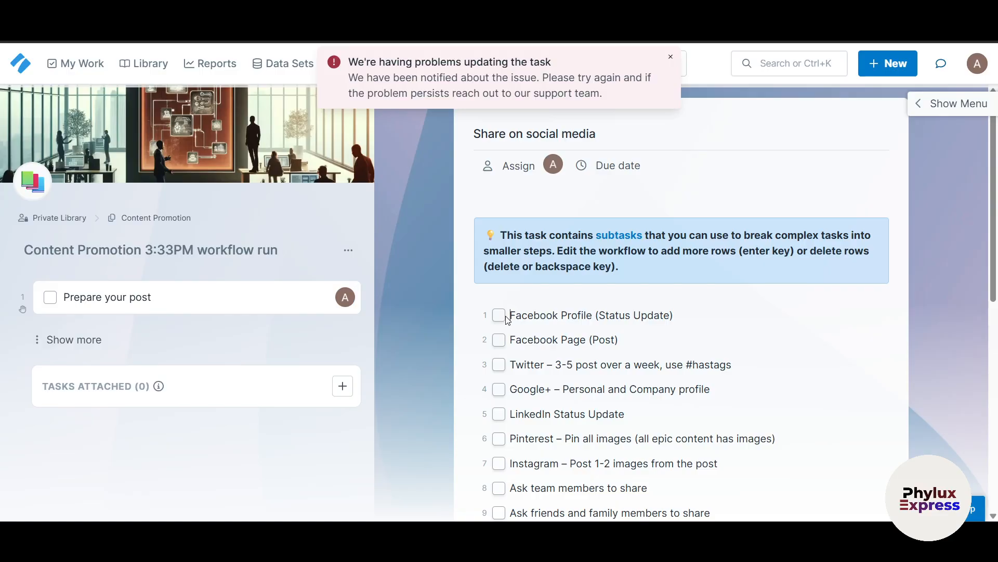
pyautogui.click(500, 316)
pyautogui.scroll(-1, 502, 390)
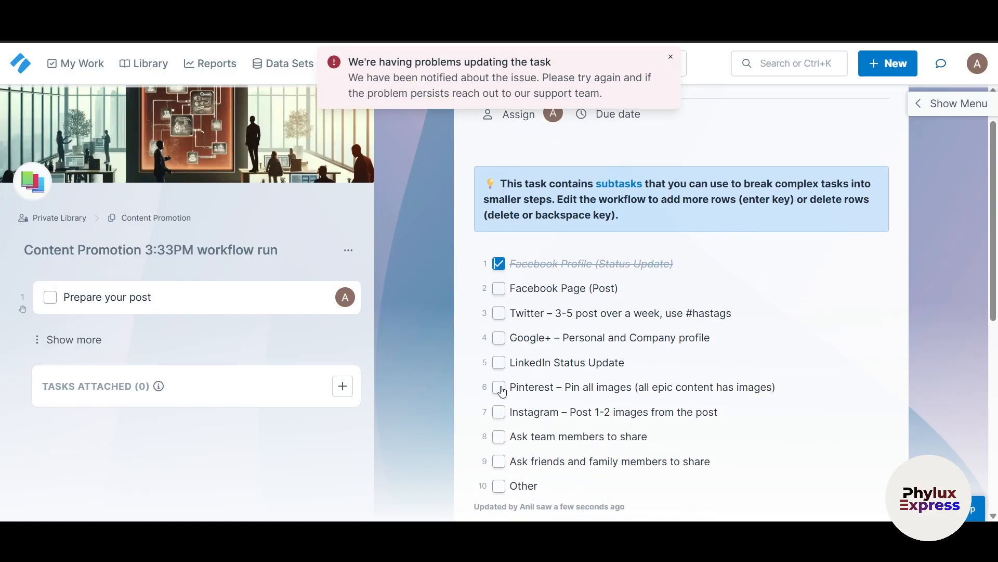
pyautogui.click(499, 357)
pyautogui.scroll(-5, 513, 450)
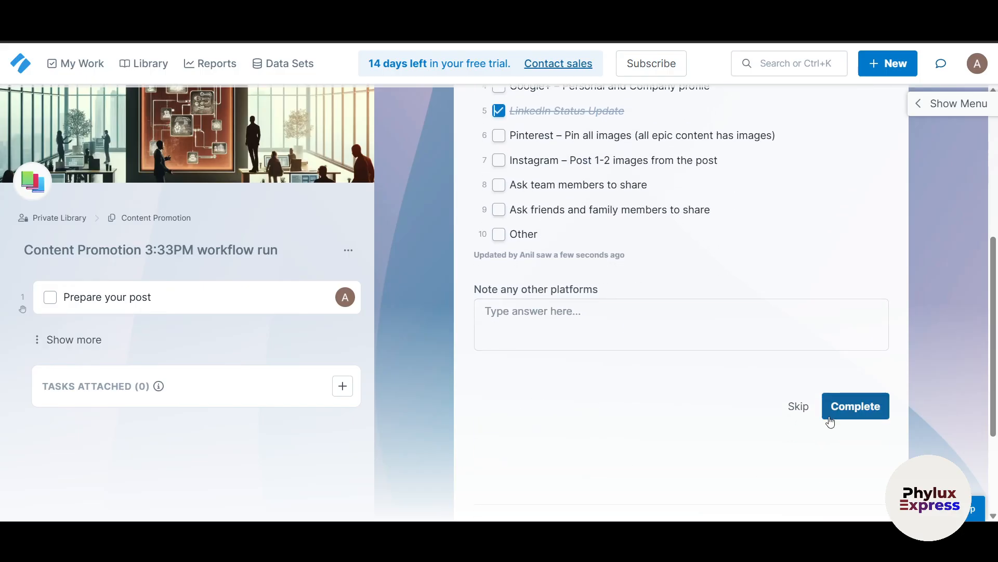
pyautogui.click(830, 415)
pyautogui.click(851, 415)
# Check off the Facebook Page, Twitter, Google+ and Pinterest subtasks, and mark the "Share on social media" task complete
pyautogui.scroll(5, 805, 399)
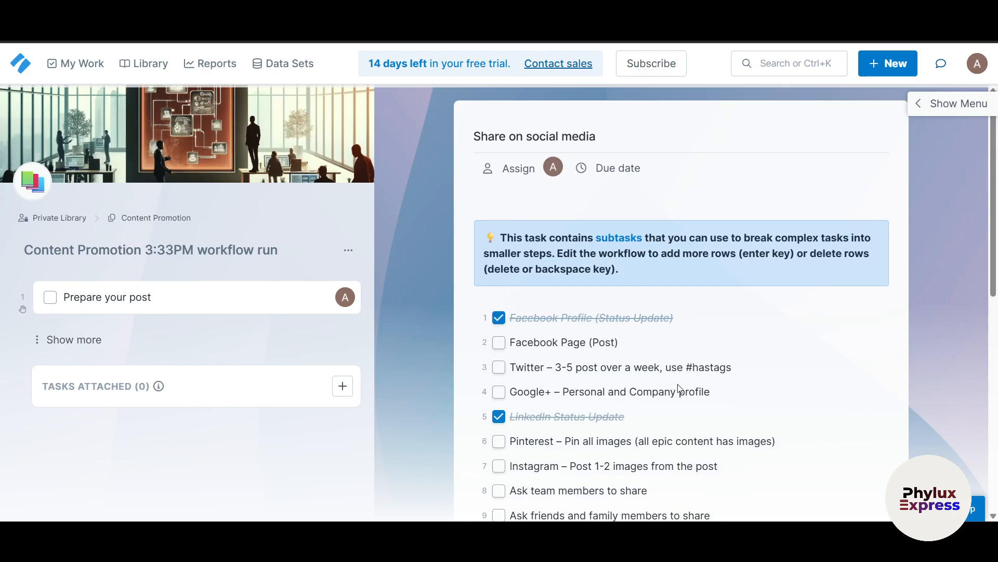
pyautogui.scroll(-2, 676, 386)
pyautogui.click(498, 220)
pyautogui.click(498, 245)
pyautogui.click(498, 269)
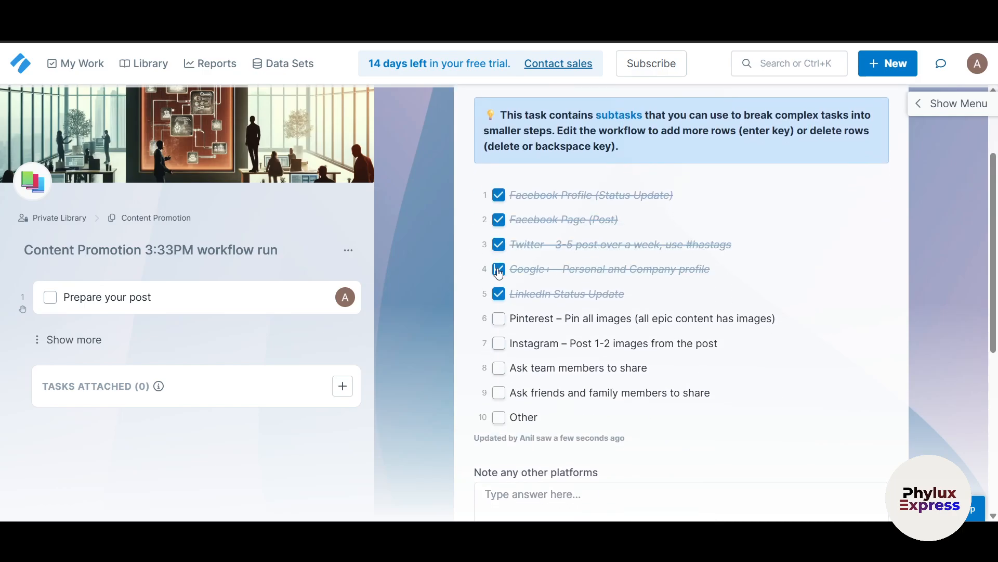
pyautogui.click(499, 318)
pyautogui.scroll(-4, 676, 416)
pyautogui.click(839, 376)
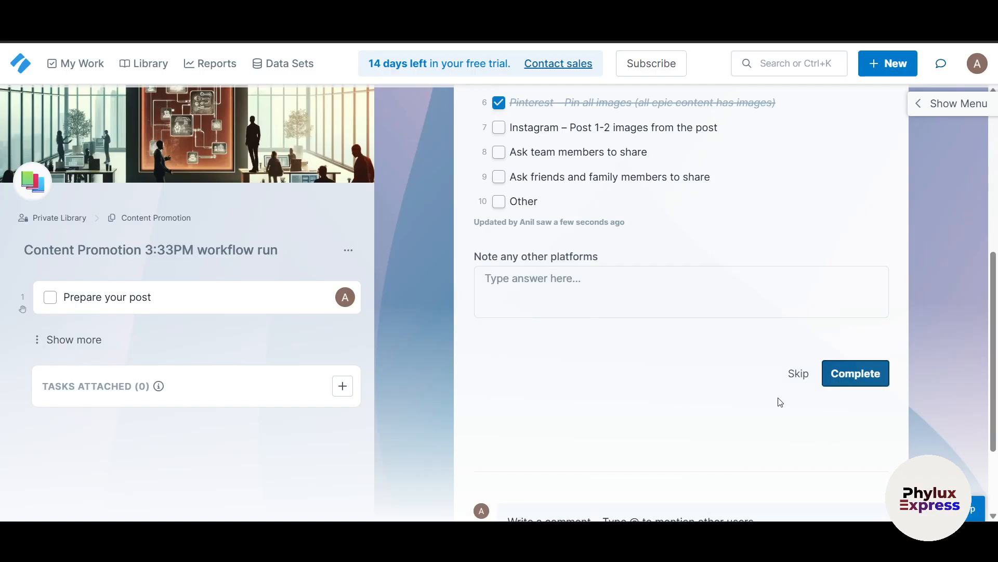
pyautogui.click(845, 382)
pyautogui.click(54, 334)
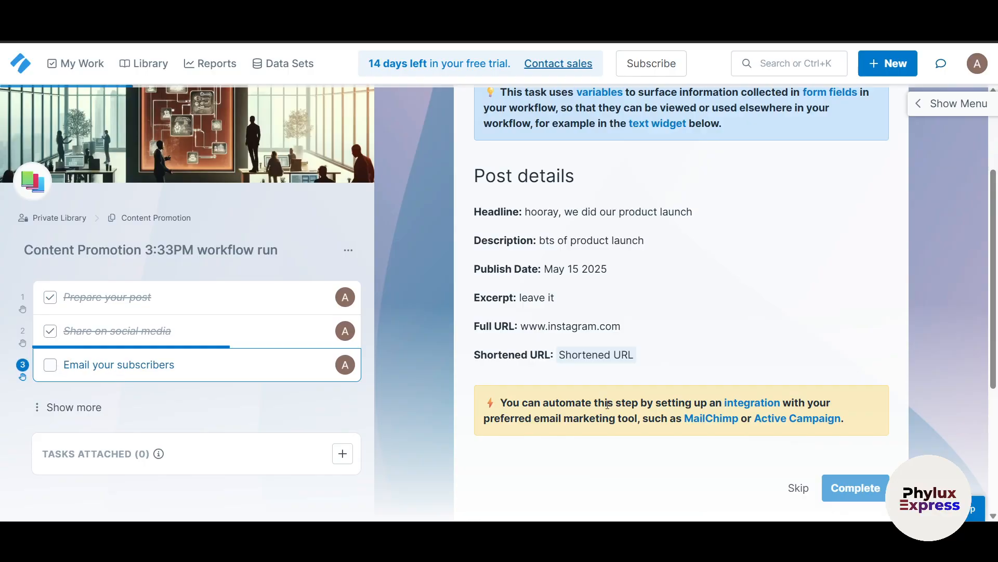
# Look over the post details and integration link in "Email your subscribers", and mark that task complete
pyautogui.scroll(-1, 784, 444)
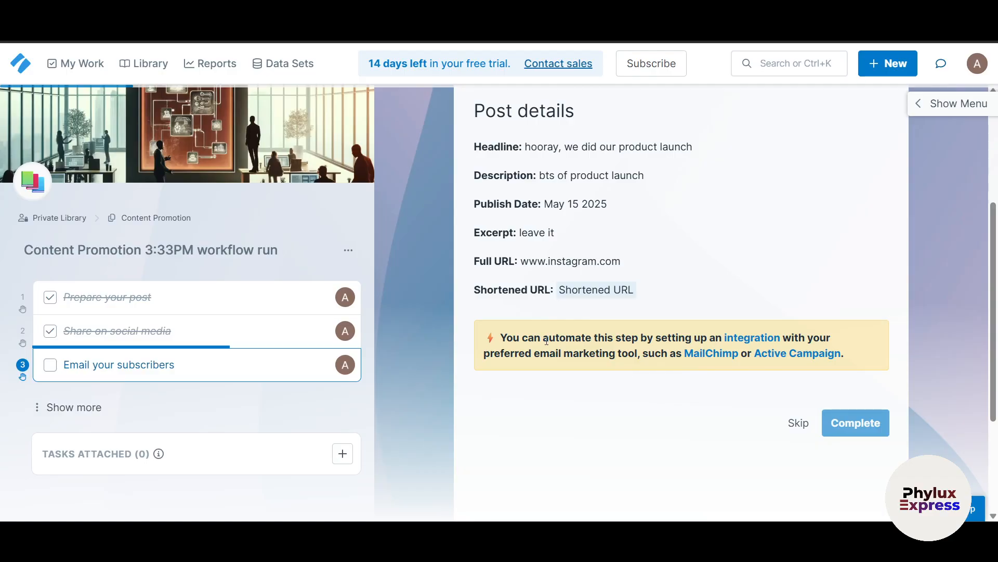
pyautogui.rightClick(738, 338)
pyautogui.click(739, 338)
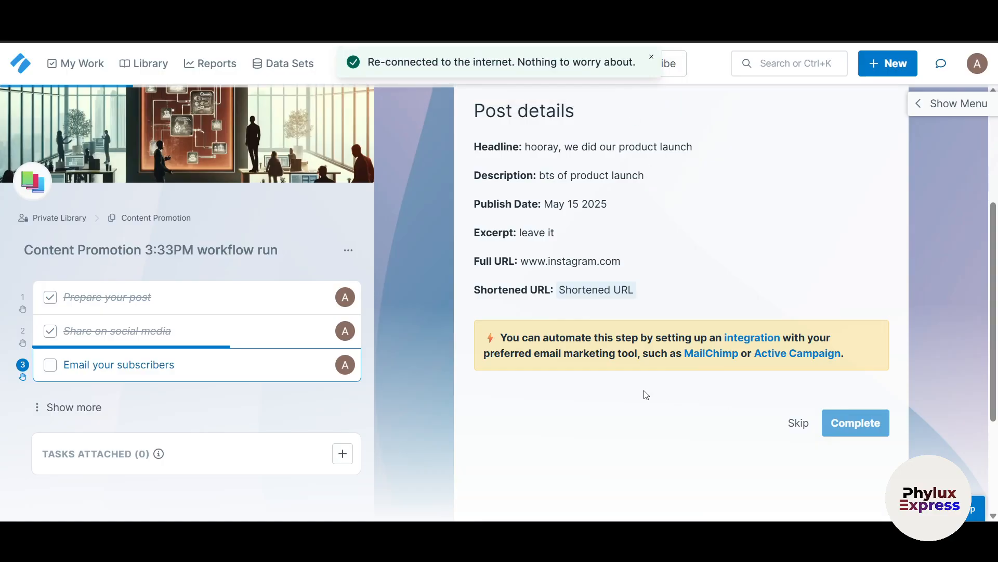
pyautogui.click(790, 423)
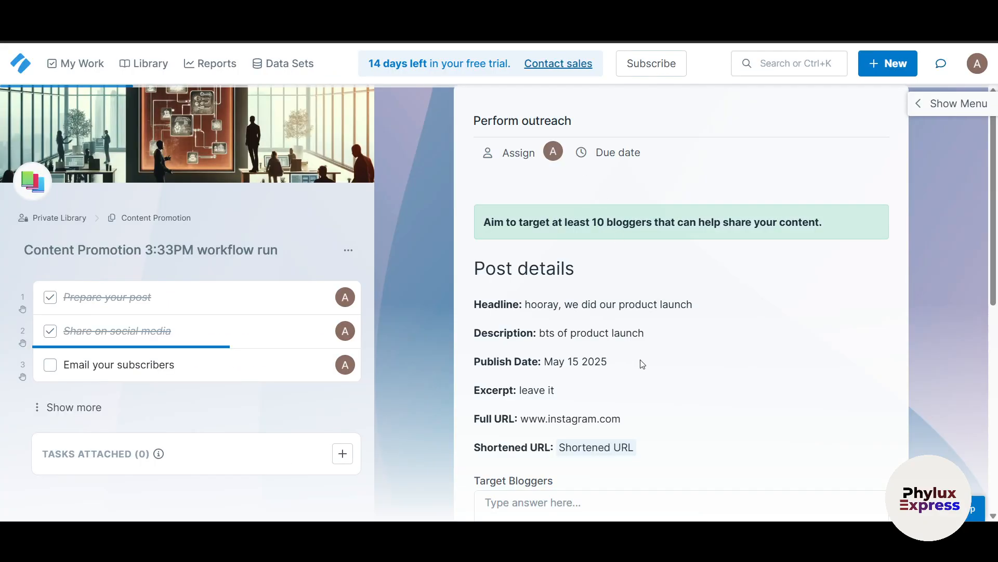
pyautogui.scroll(-1, 643, 364)
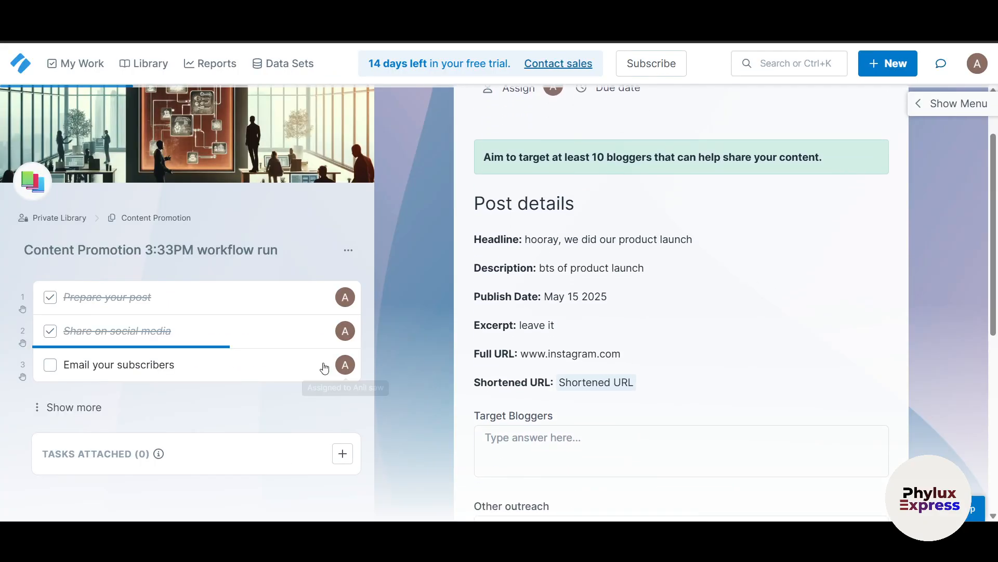
pyautogui.click(51, 364)
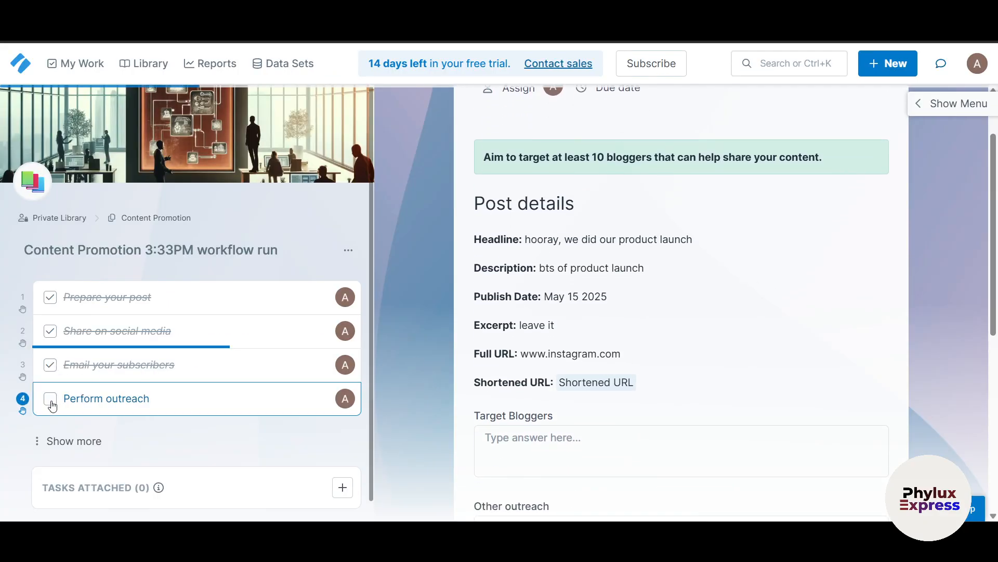
# Skip through the run's tasks from "Perform outreach" to "Comment on related blog posts", viewing their fields without filling them in
pyautogui.scroll(-3, 417, 397)
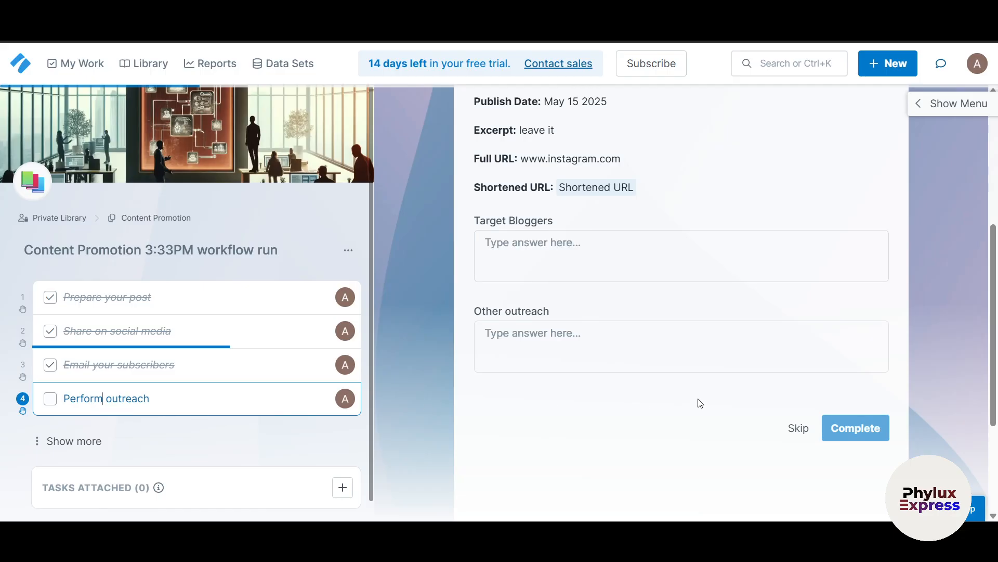
pyautogui.click(797, 428)
pyautogui.scroll(-5, 779, 354)
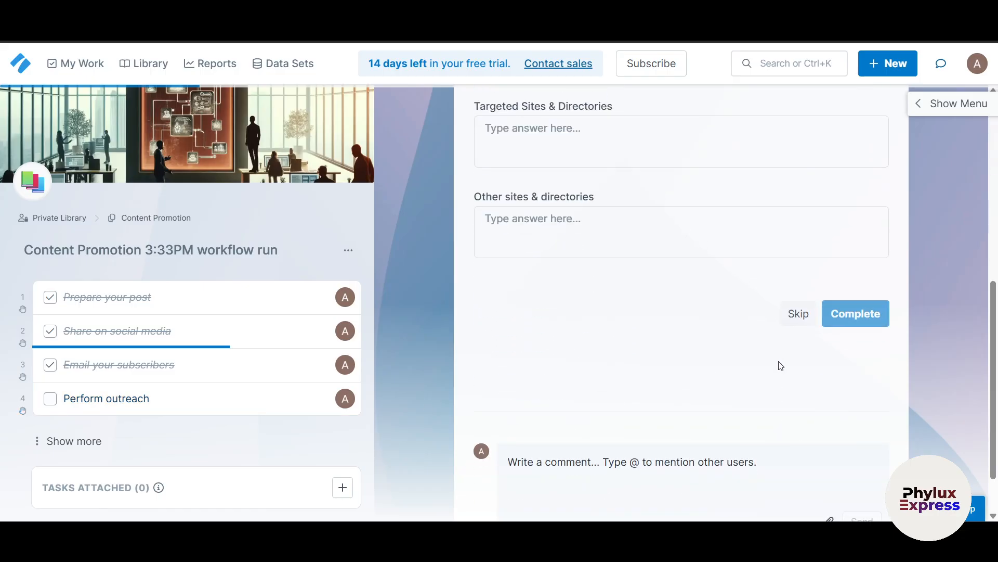
pyautogui.click(801, 317)
pyautogui.scroll(-3, 800, 319)
pyautogui.scroll(-3, 801, 319)
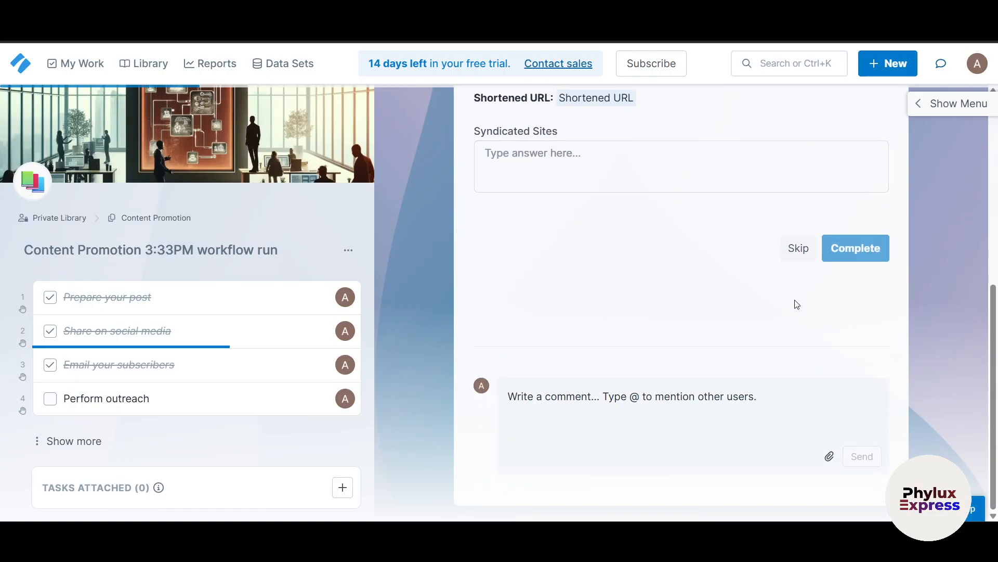
pyautogui.click(799, 252)
pyautogui.scroll(-3, 770, 312)
pyautogui.scroll(-5, 767, 327)
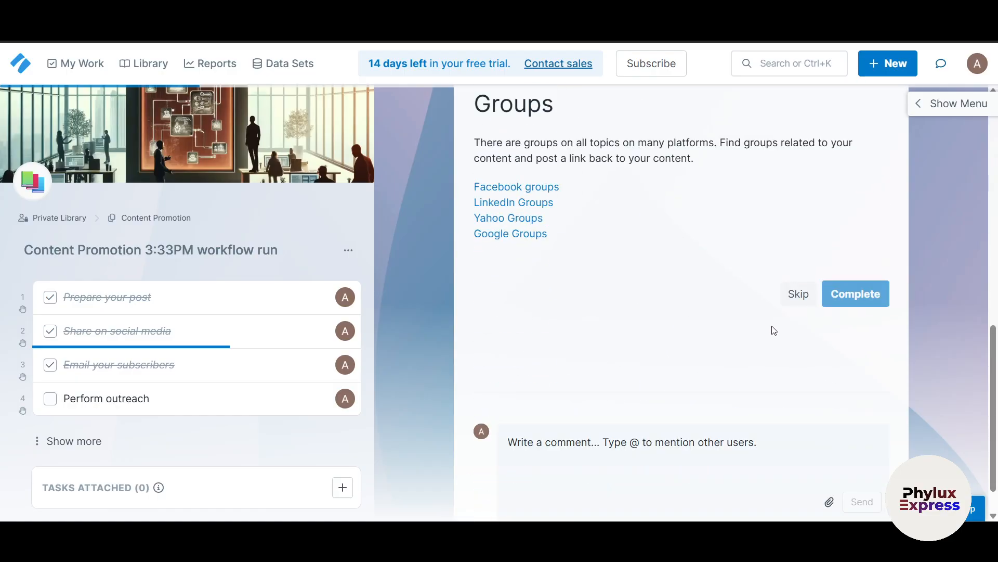
pyautogui.click(791, 294)
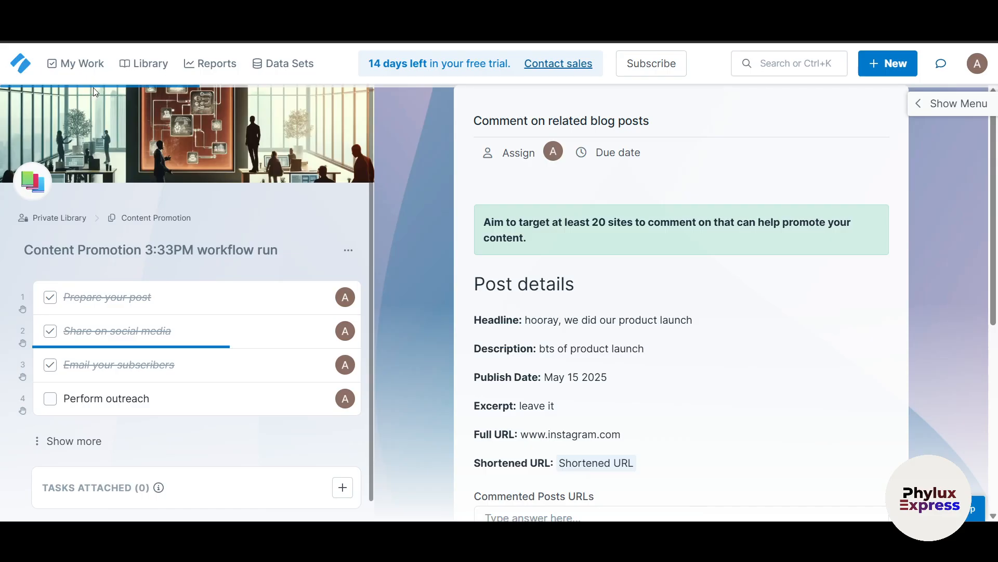
# View the My Work task list, create a new blank workflow and dismiss its introduction
pyautogui.click(83, 65)
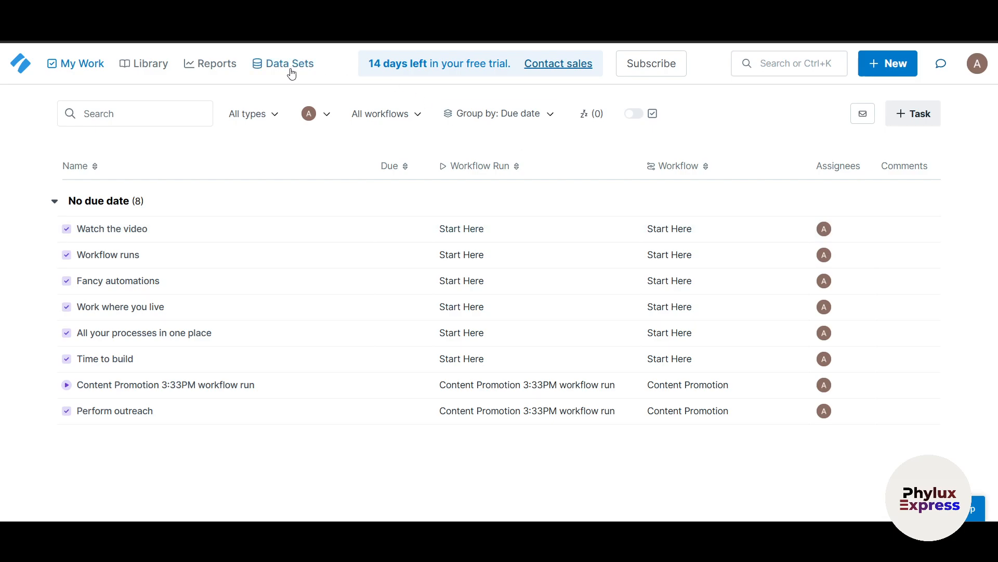
pyautogui.click(874, 58)
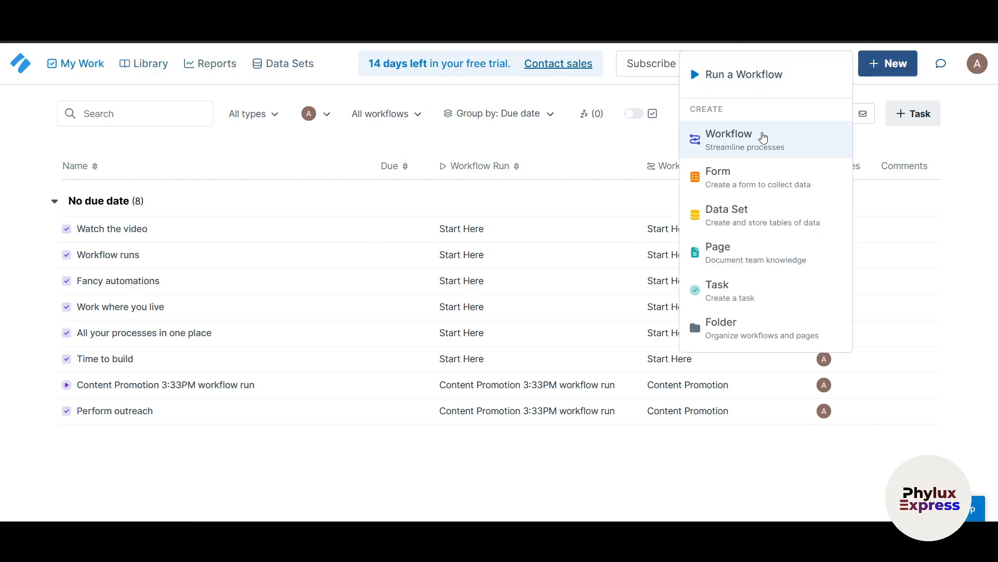
pyautogui.click(761, 136)
pyautogui.click(511, 338)
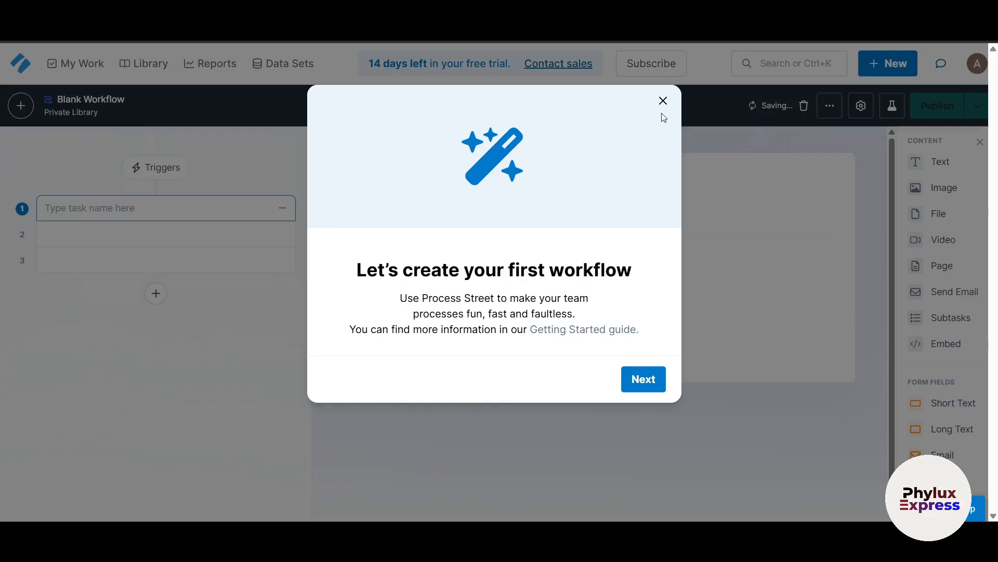
pyautogui.click(662, 100)
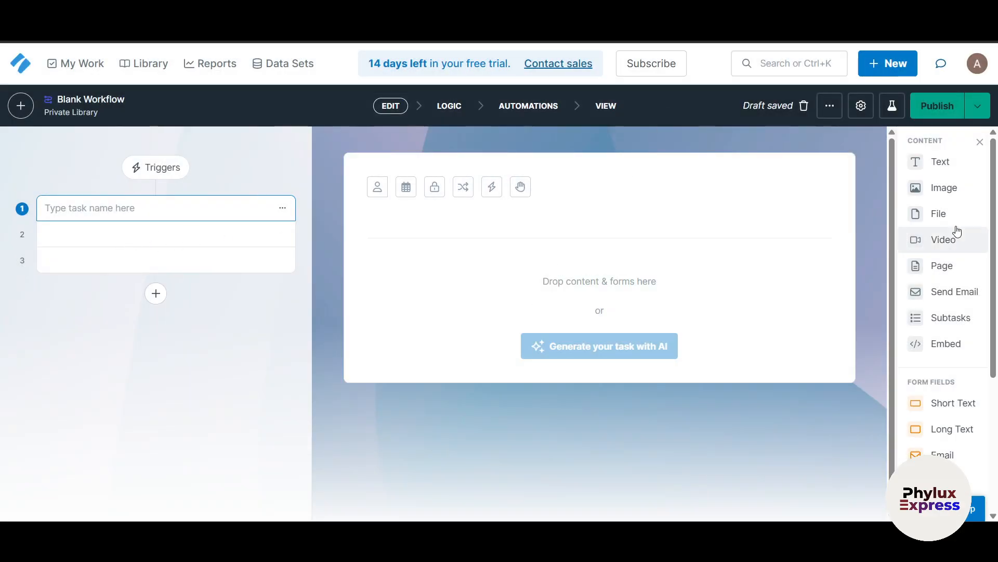
# Add a text block reading "dwad" and an empty image block to the first task, with the image placed above the text
pyautogui.moveTo(942, 162); pyautogui.dragTo(499, 273)
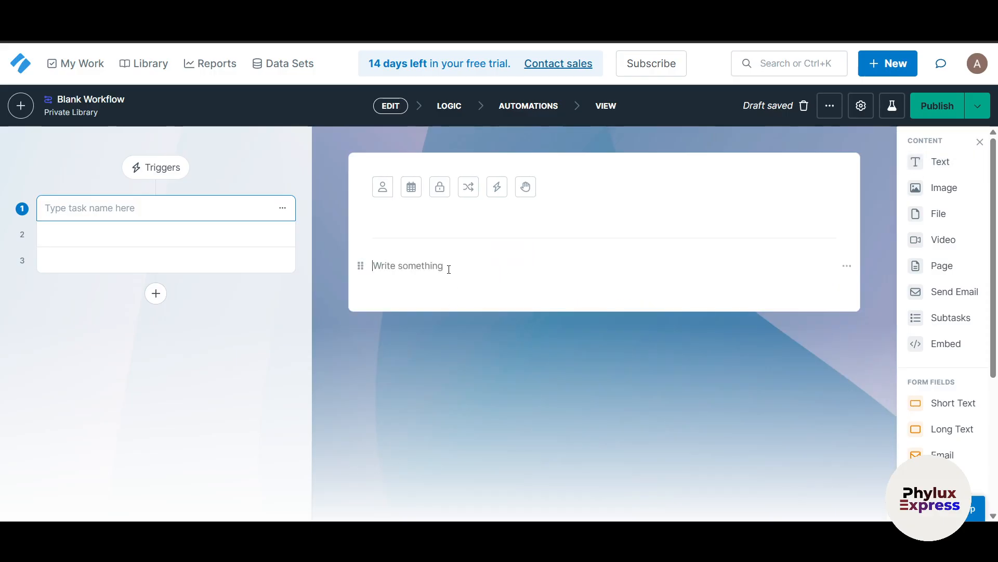
pyautogui.write('dwad')
pyautogui.moveTo(944, 188); pyautogui.dragTo(477, 303)
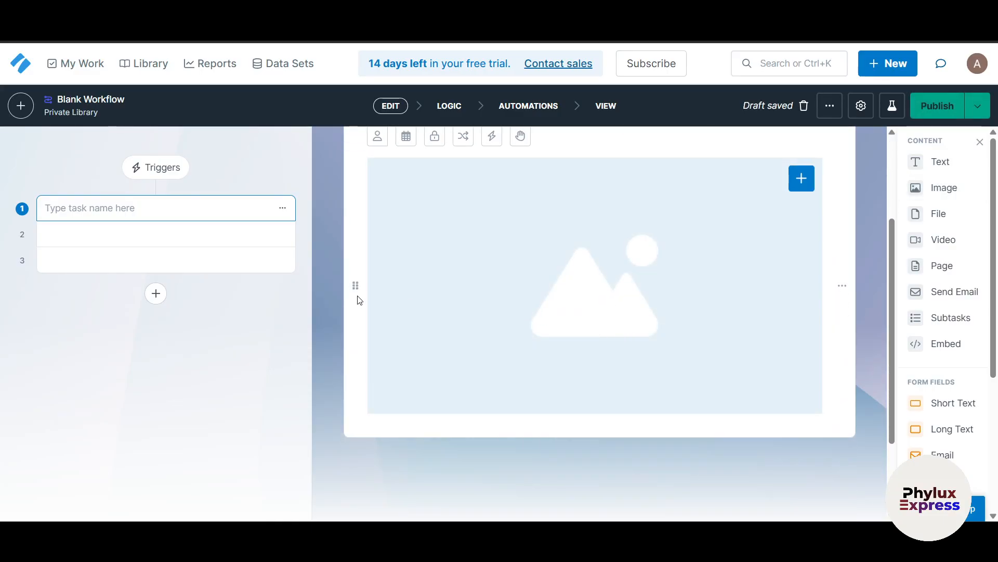
pyautogui.moveTo(356, 286); pyautogui.dragTo(352, 328)
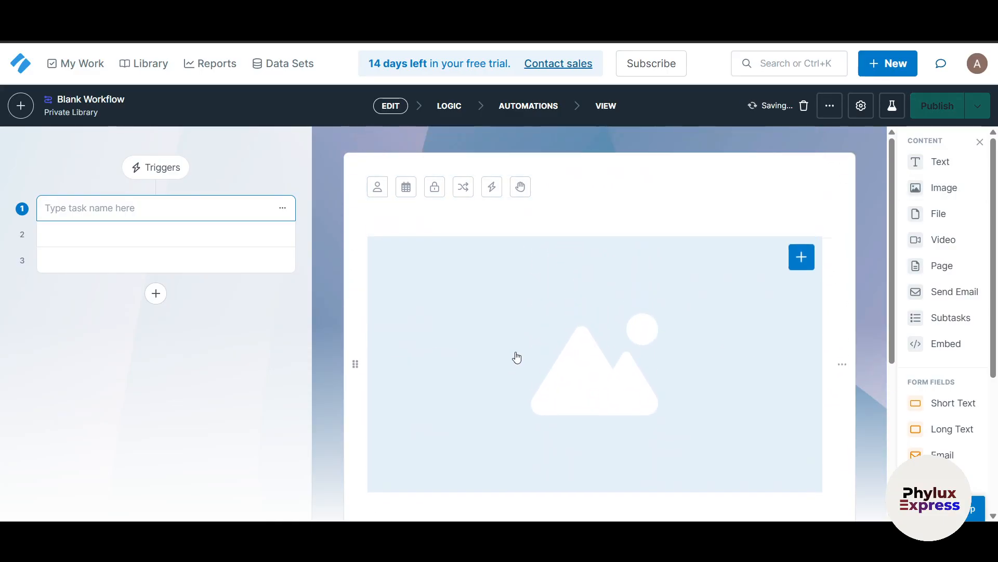
pyautogui.scroll(-1, 583, 346)
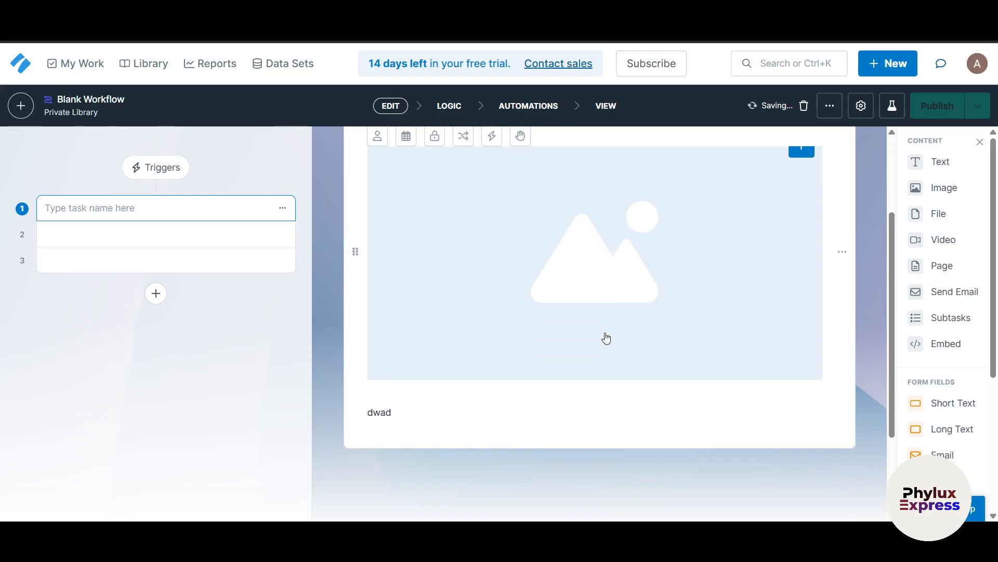
# View the blank workflow's conditional logic rules, close them without changes, and look at the workflow runs report
pyautogui.click(449, 106)
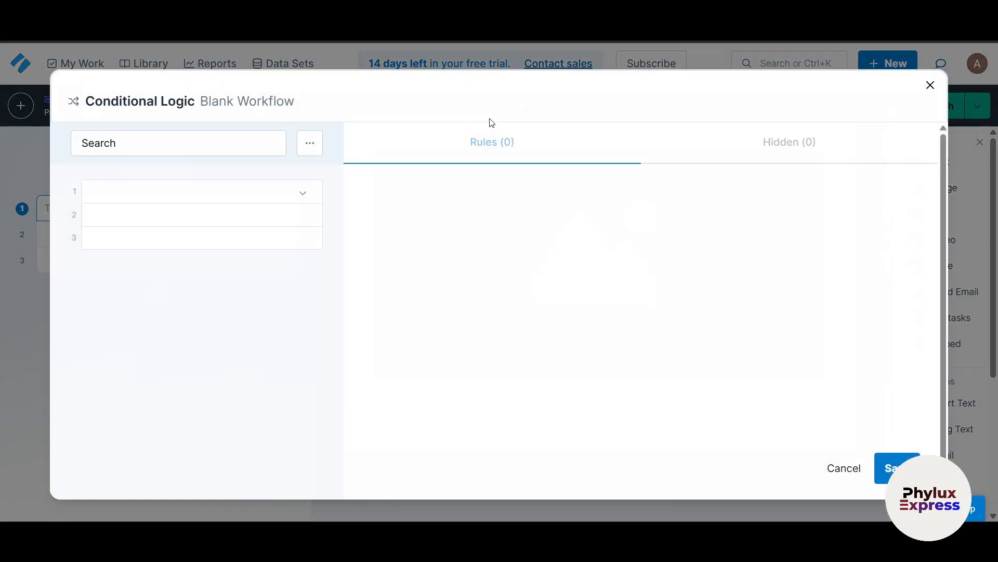
pyautogui.click(930, 84)
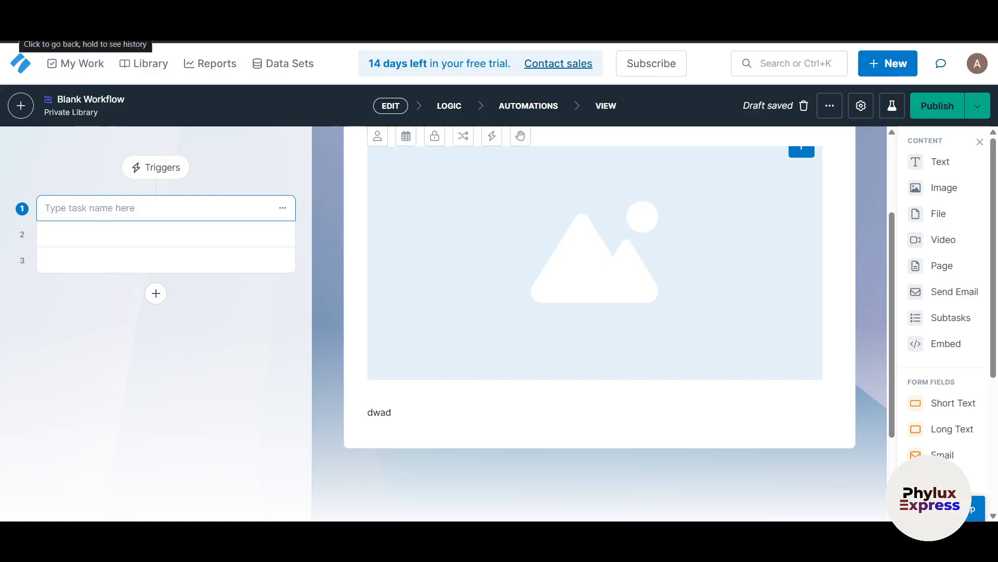
pyautogui.click(14, 29)
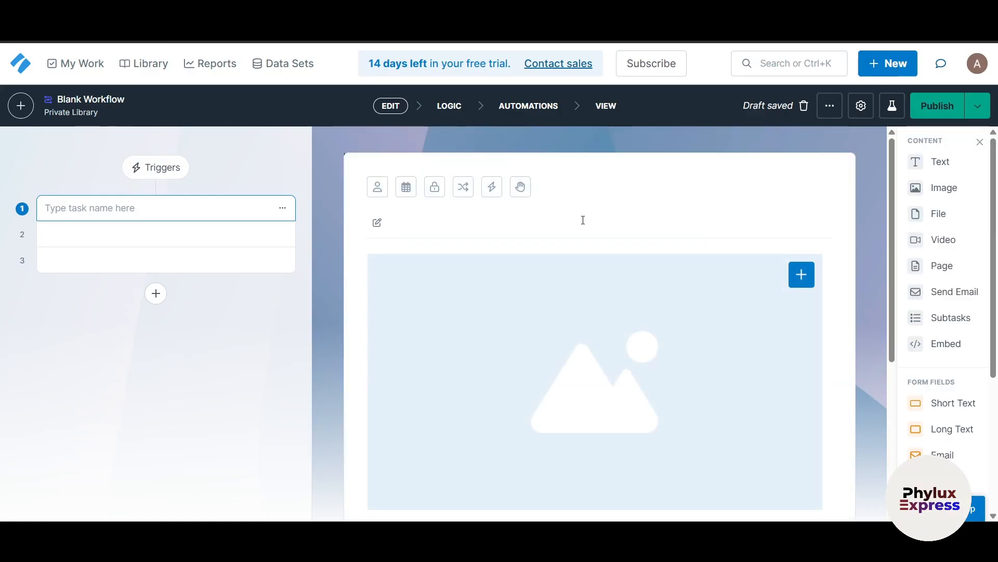
pyautogui.click(210, 63)
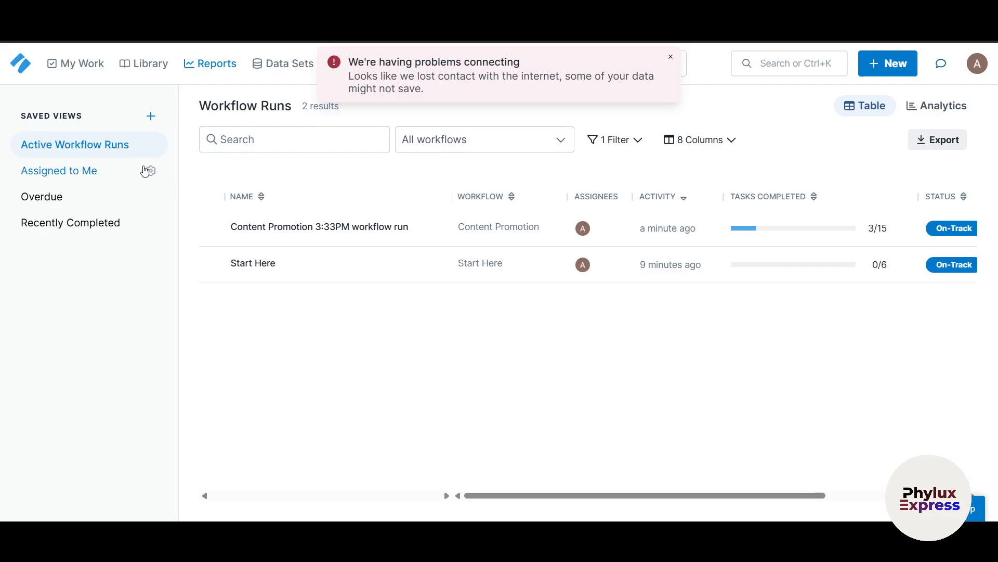
# Start a new task in My Work and name it "record a video on xyz", leaving the description empty
pyautogui.click(83, 65)
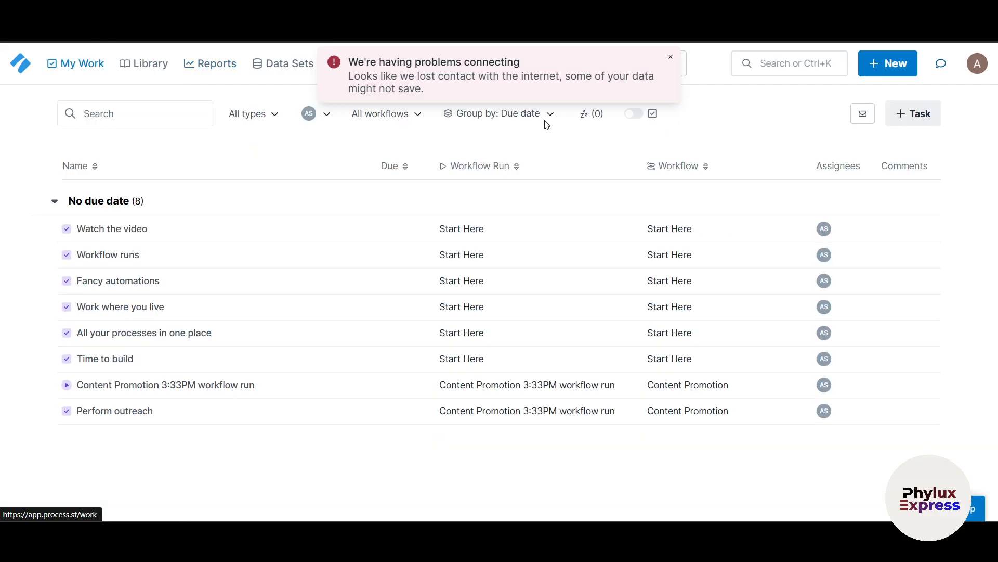
pyautogui.click(670, 57)
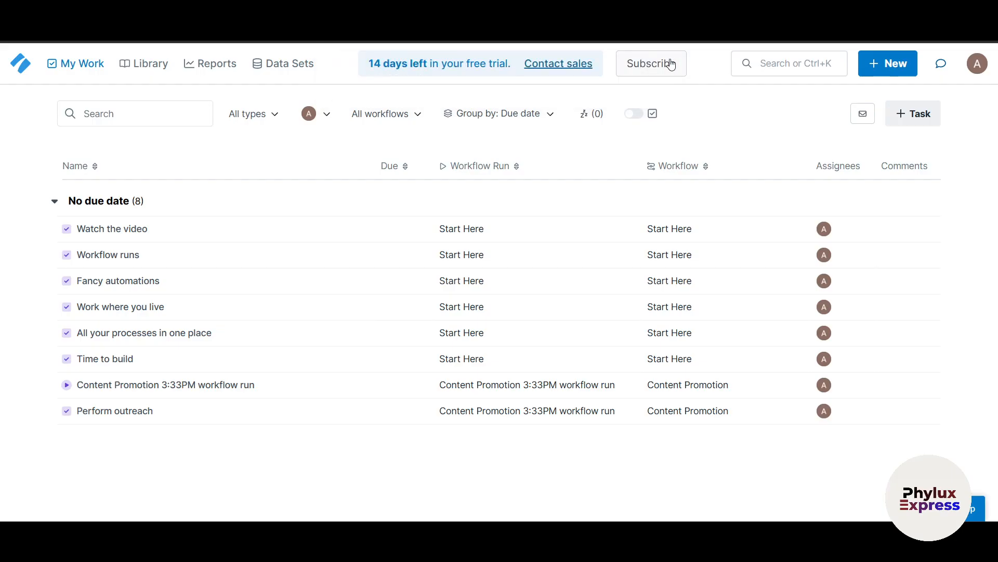
pyautogui.click(923, 119)
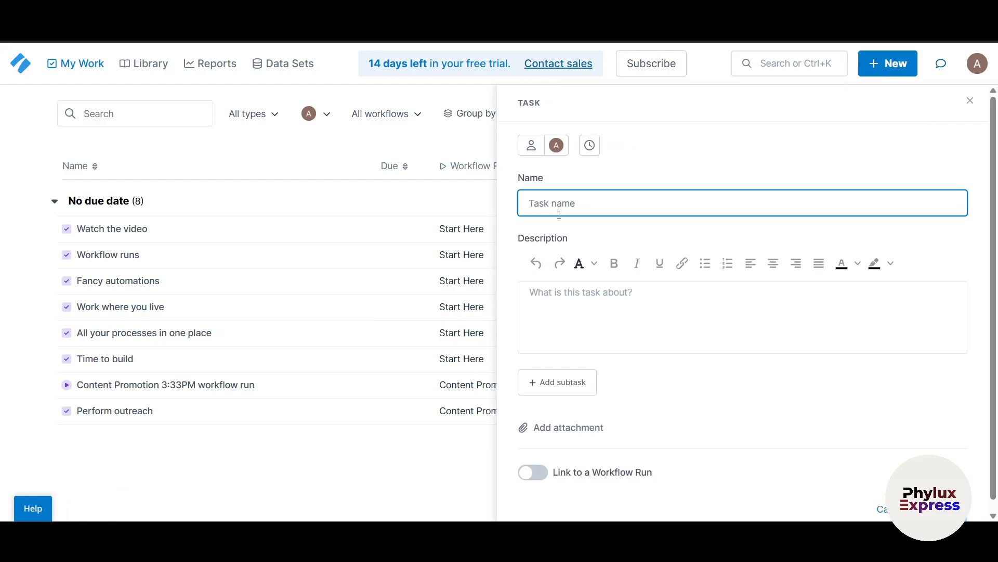
pyautogui.write('record a ')
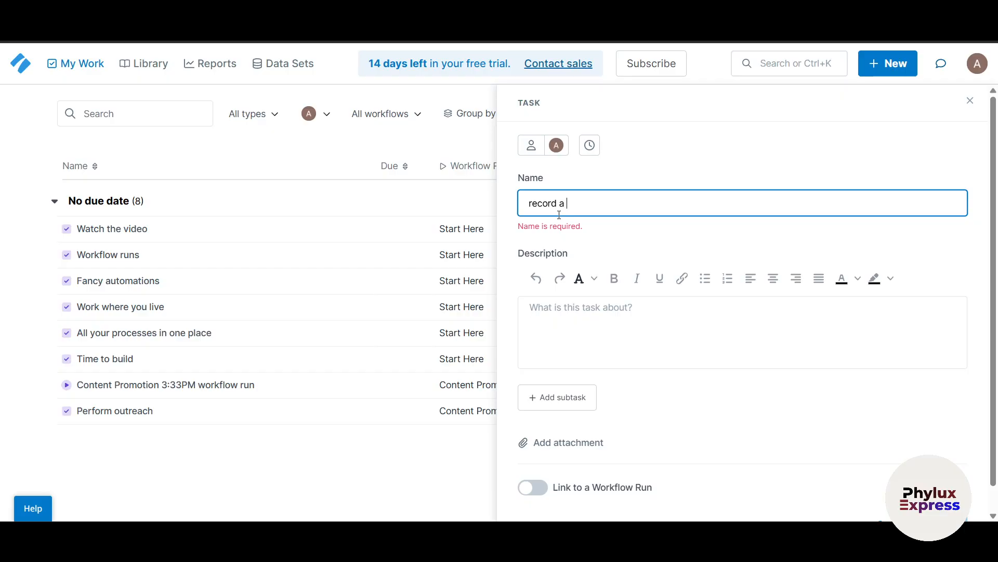
pyautogui.write('video on xyz')
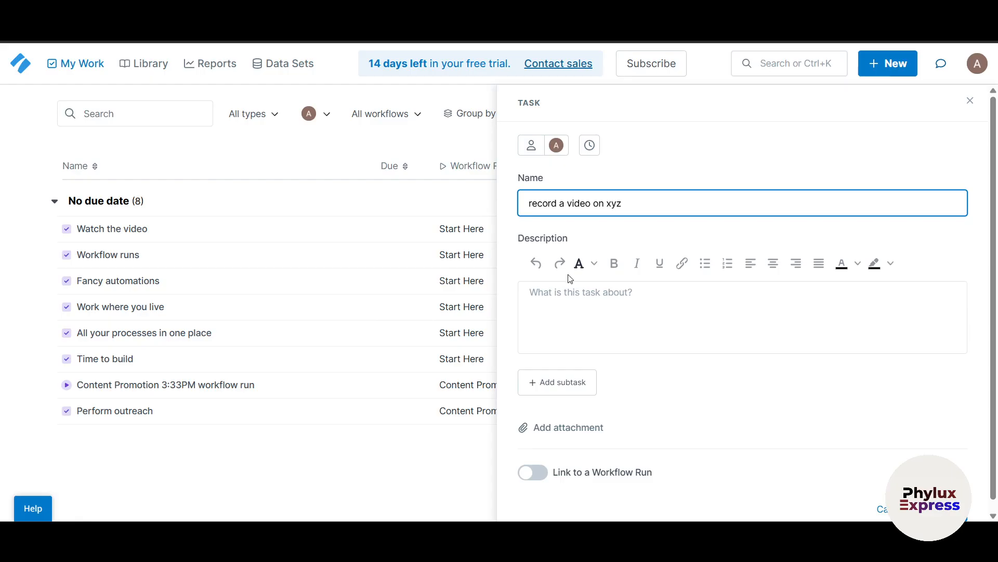
pyautogui.click(579, 299)
pyautogui.scroll(-1, 572, 322)
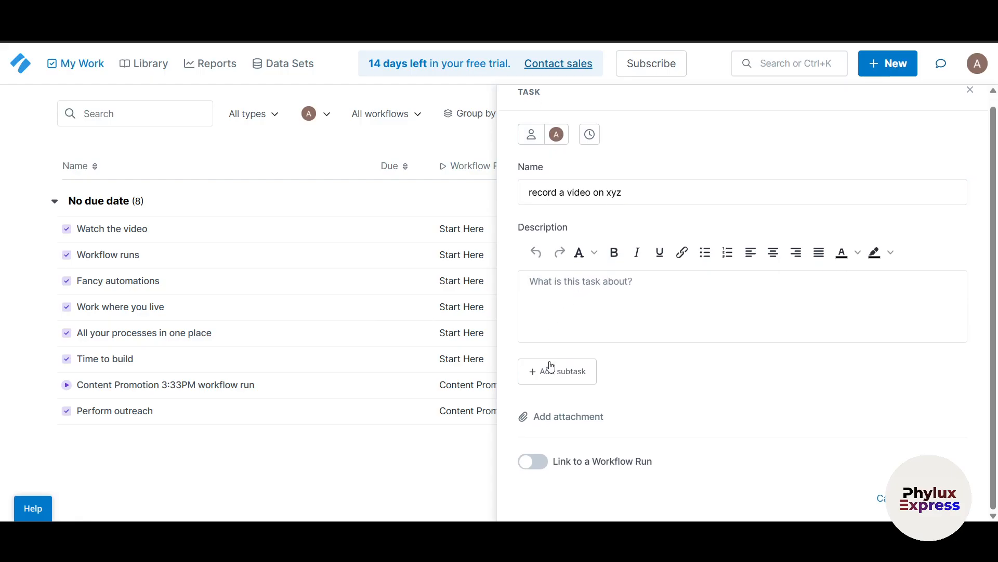
# Add the subtask "create a script for xyz" to the new task and create the task
pyautogui.click(556, 373)
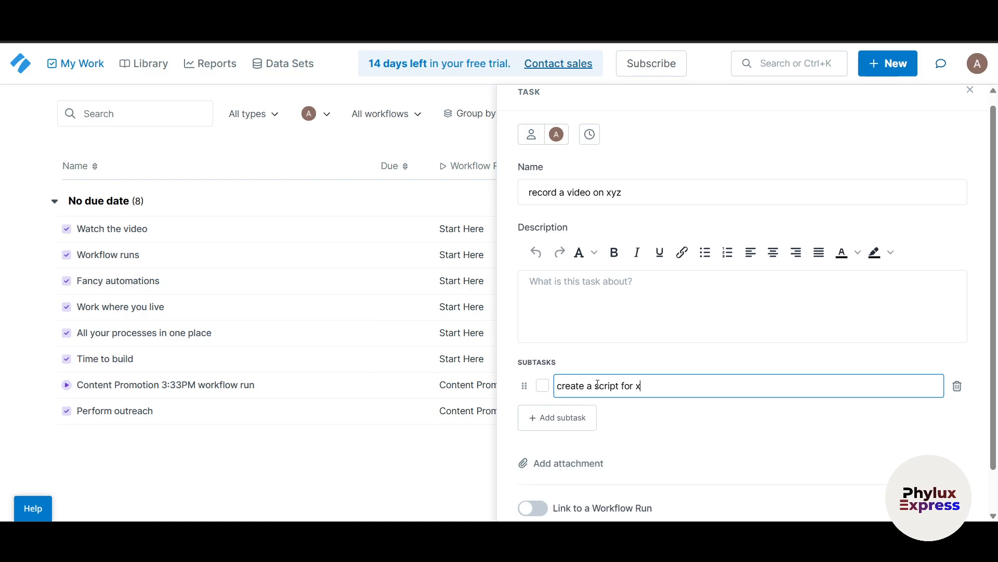
pyautogui.scroll(-1, 598, 384)
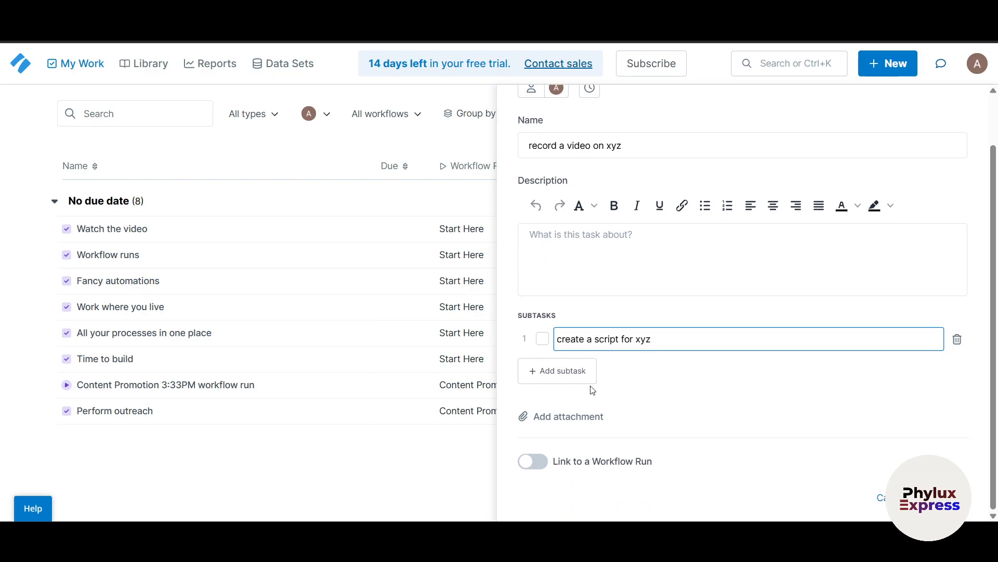
pyautogui.click(651, 401)
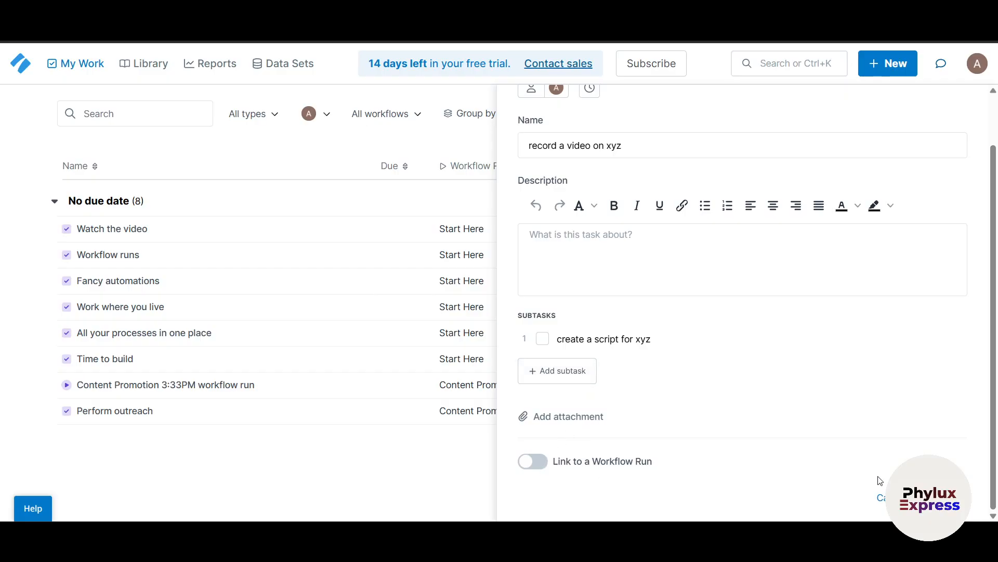
pyautogui.scroll(1, 911, 404)
pyautogui.scroll(-1, 912, 404)
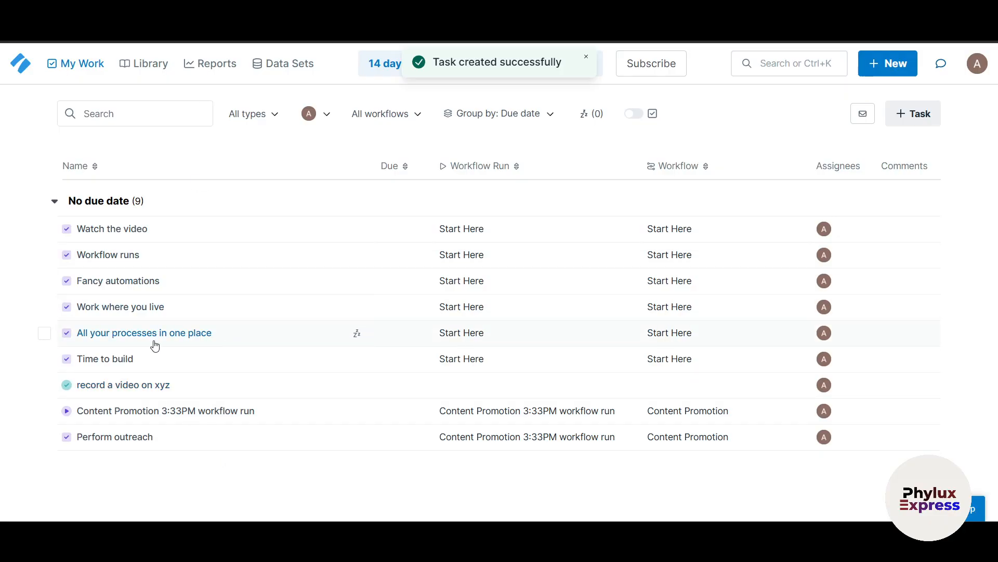
# View the bulk actions for the task "record a video on xyz", clear its selection, and look over the Library's item creation options
pyautogui.click(43, 384)
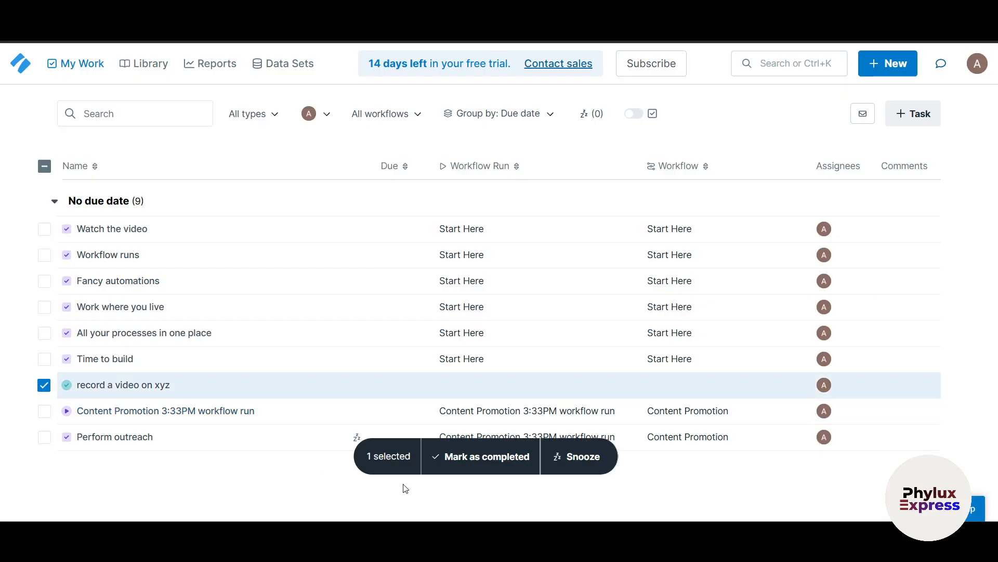
pyautogui.click(42, 389)
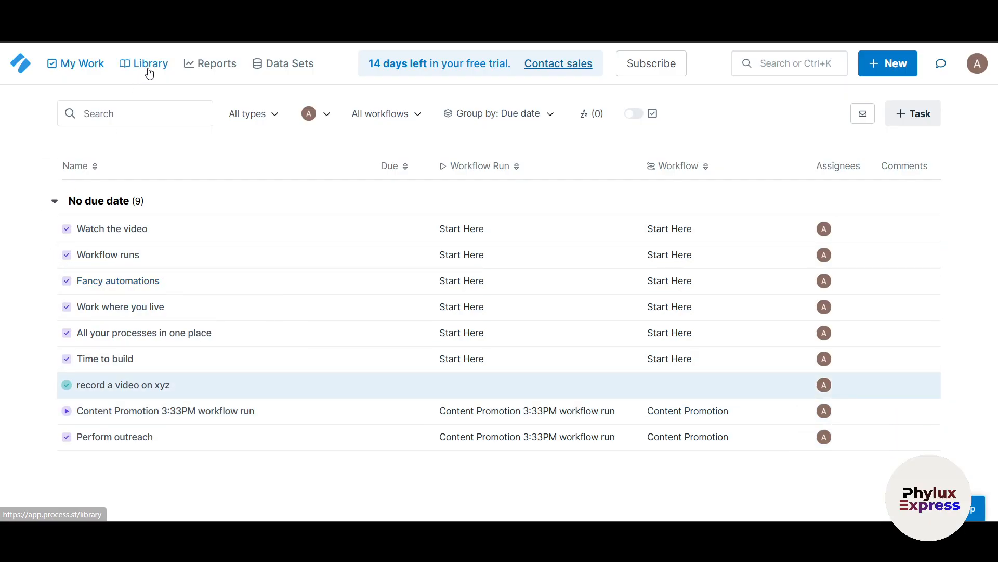
pyautogui.click(223, 68)
pyautogui.click(144, 64)
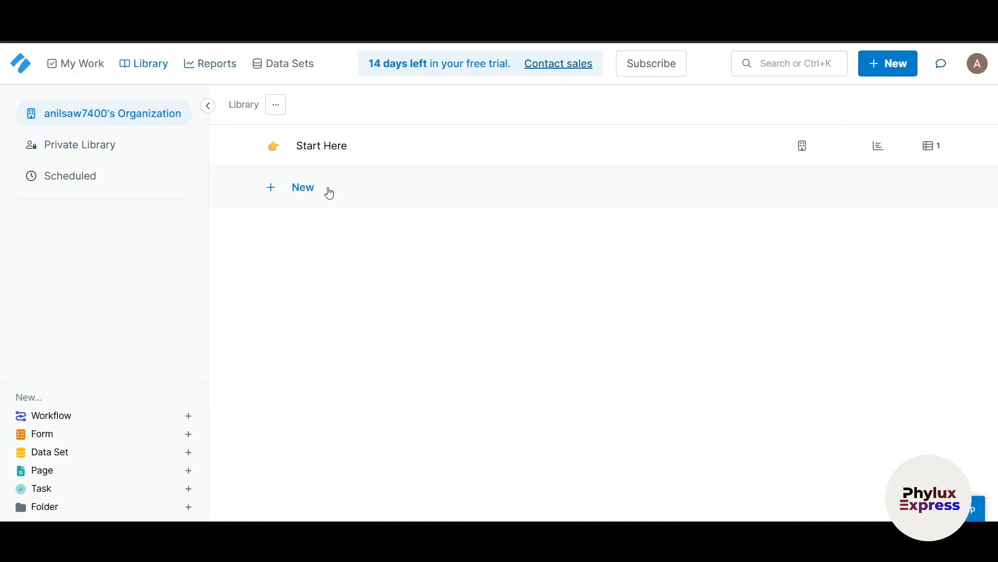
pyautogui.click(329, 193)
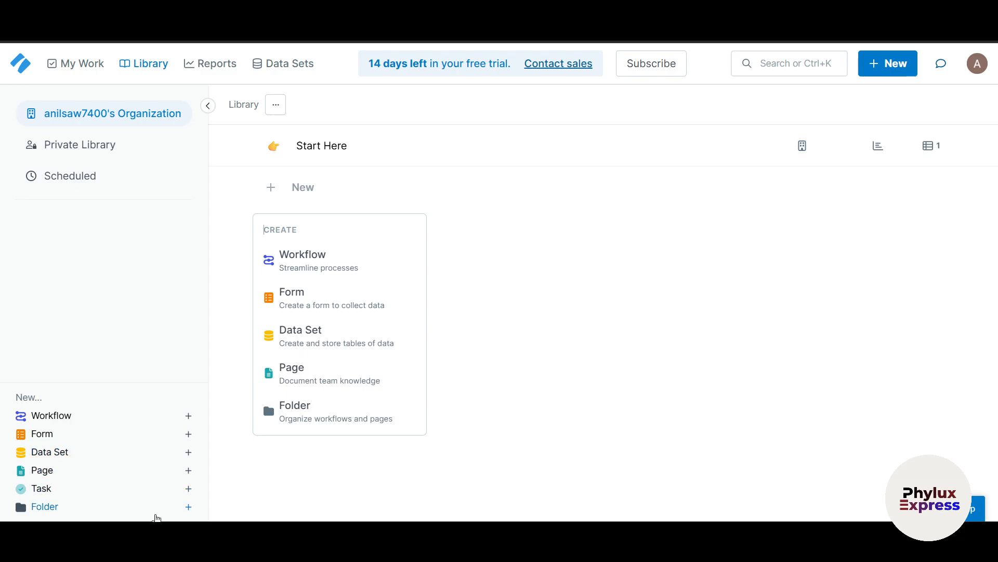
pyautogui.click(657, 416)
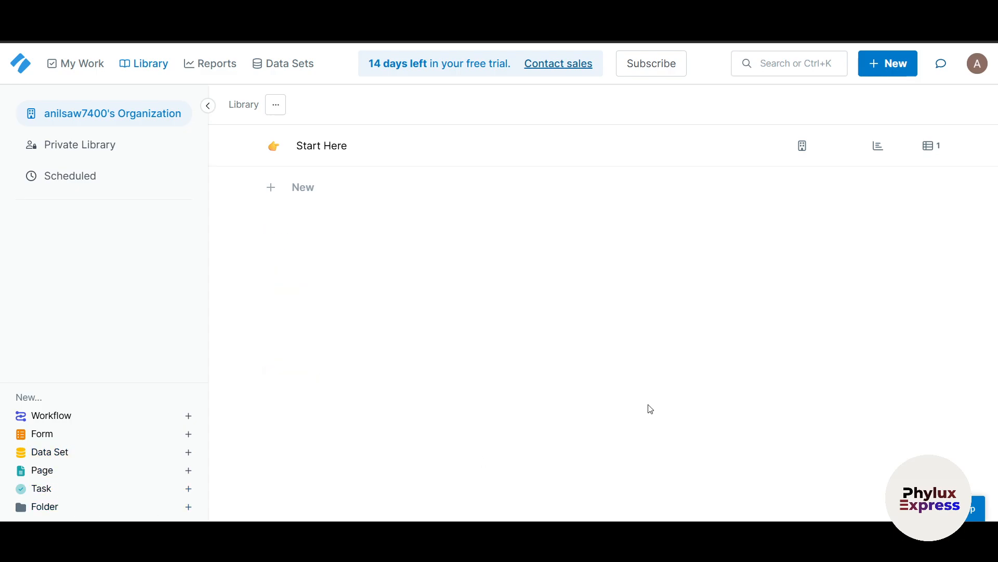
# Create a form named "My form" in the Library, add a second step to it, and return to step 1
pyautogui.click(90, 441)
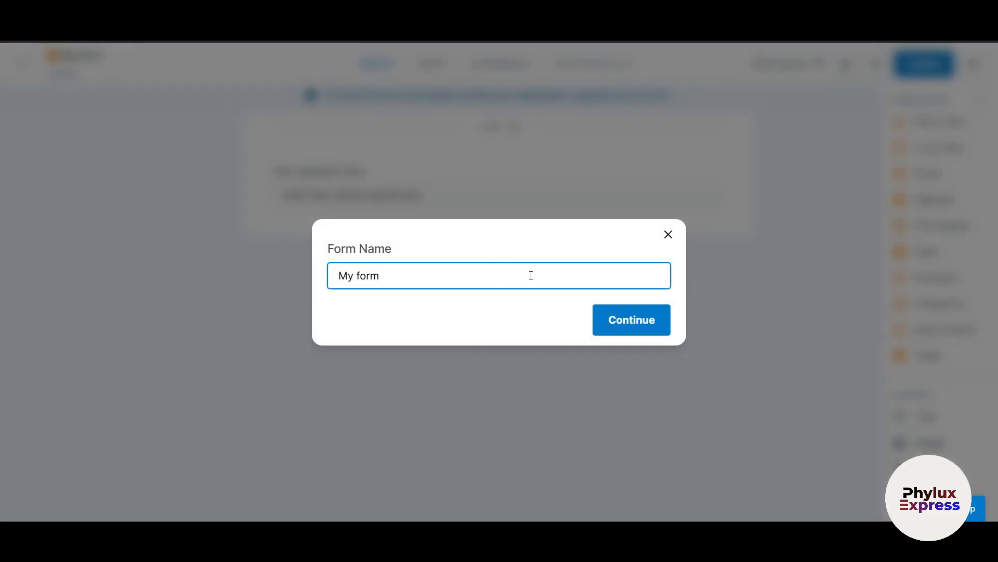
pyautogui.click(633, 321)
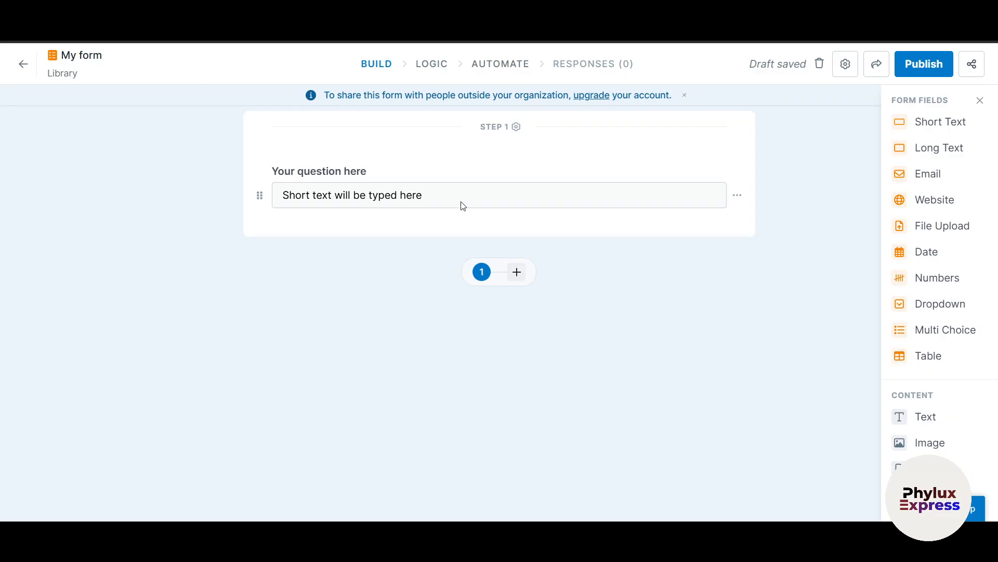
pyautogui.click(517, 272)
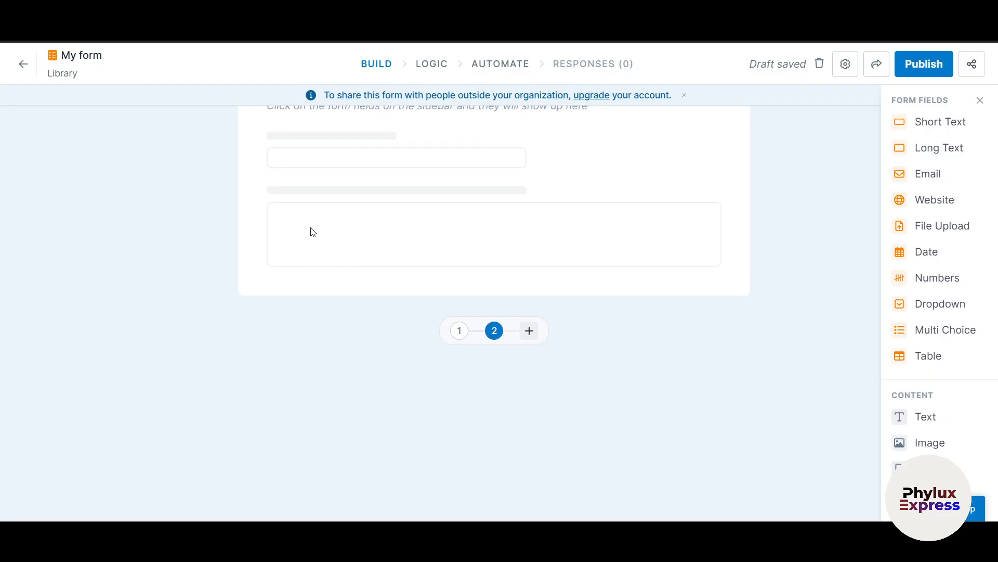
pyautogui.scroll(2, 645, 291)
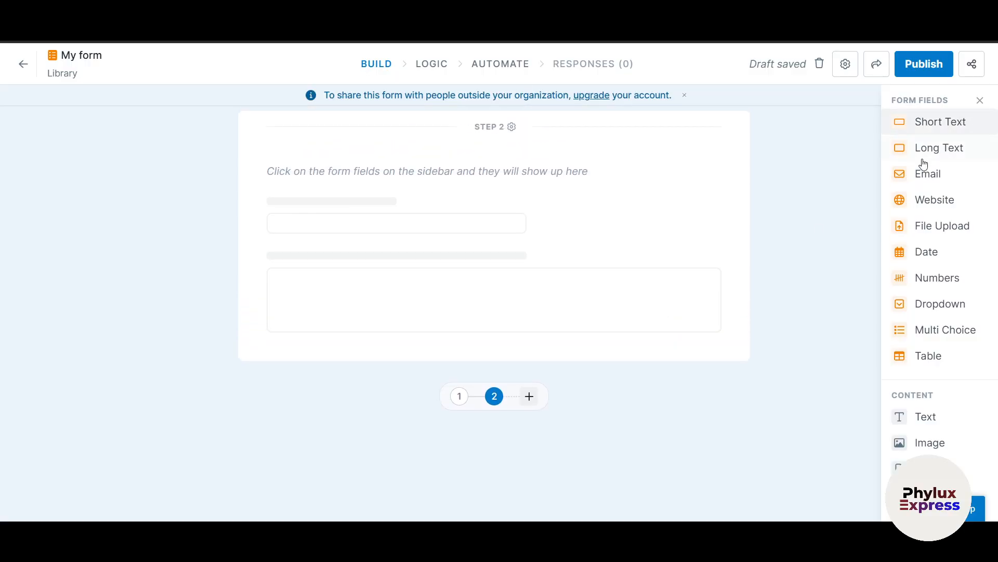
pyautogui.scroll(2, 837, 391)
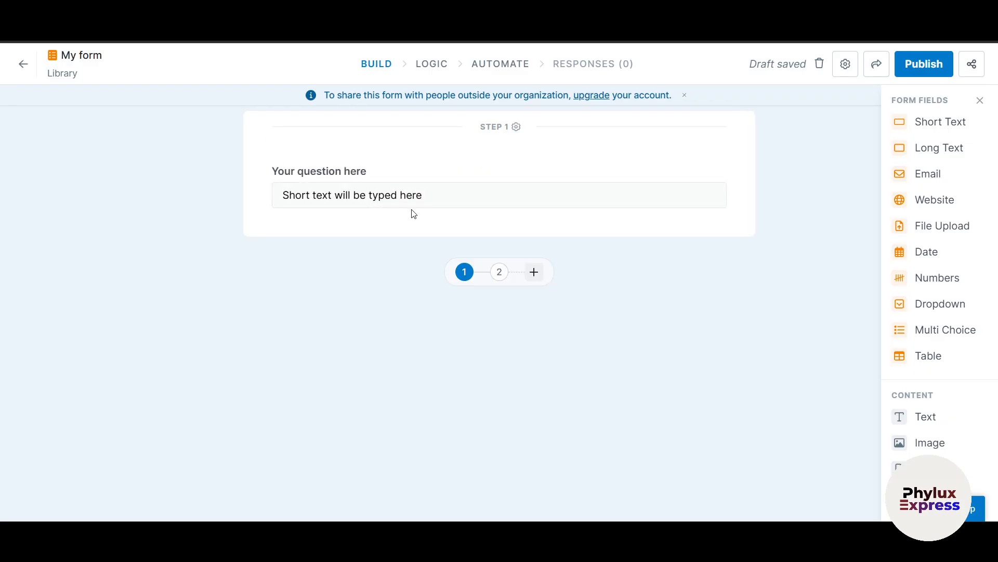
# Return from the form to the Library and create a new blank page
pyautogui.click(21, 65)
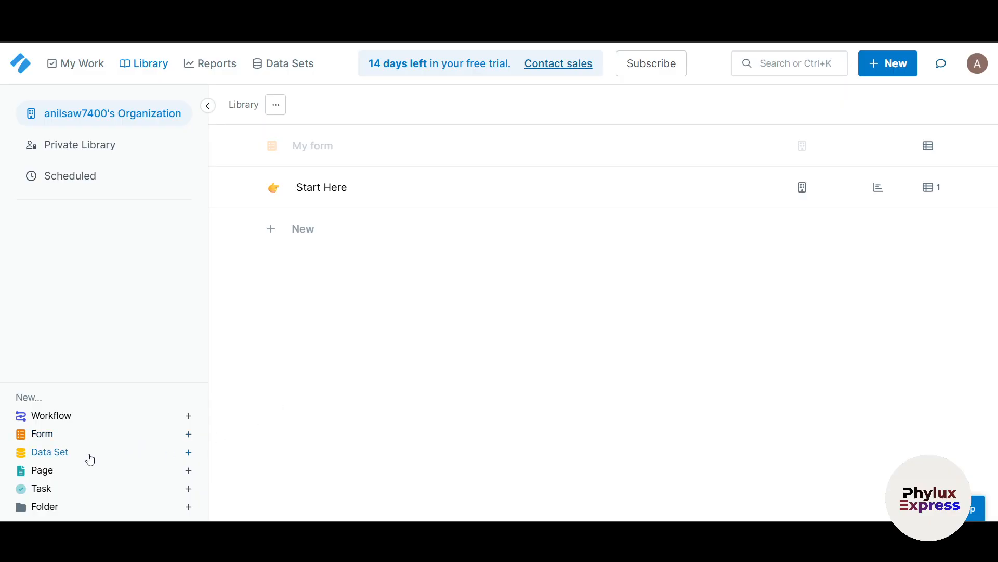
pyautogui.click(57, 476)
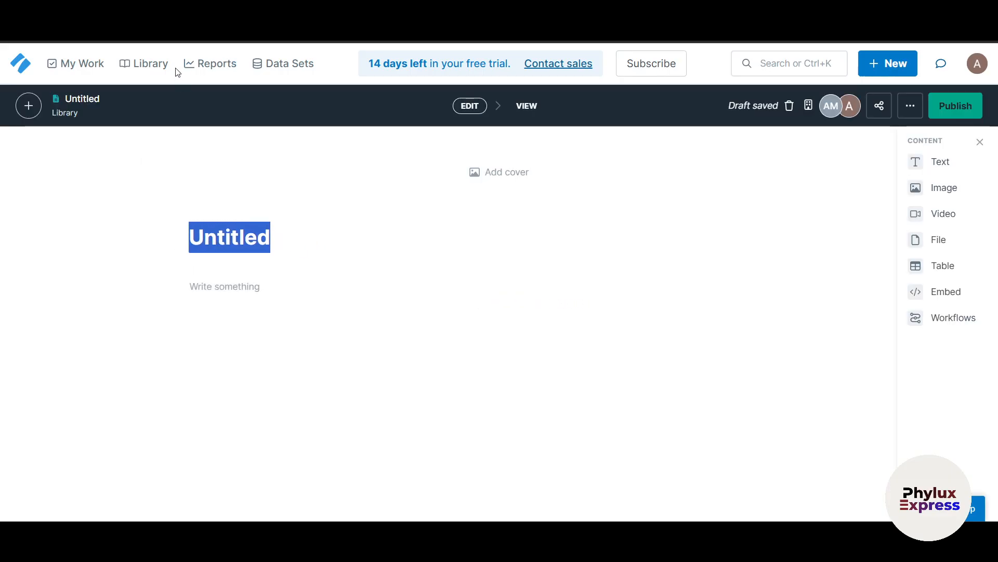
# Look through the Active Workflow Runs, Assigned to Me, Overdue and Recently Completed reports, including the analytics for the last one
pyautogui.click(225, 66)
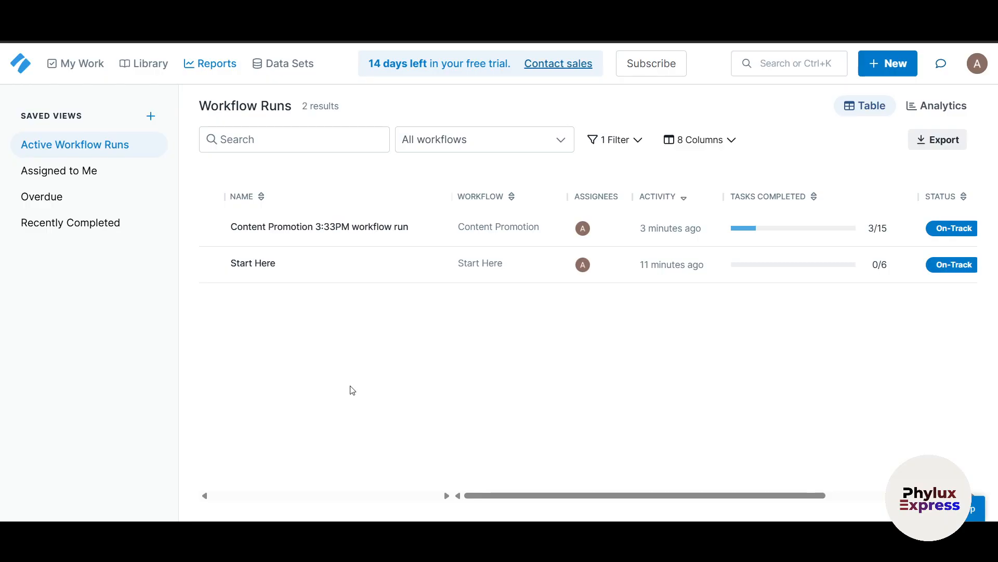
pyautogui.click(82, 172)
pyautogui.click(73, 146)
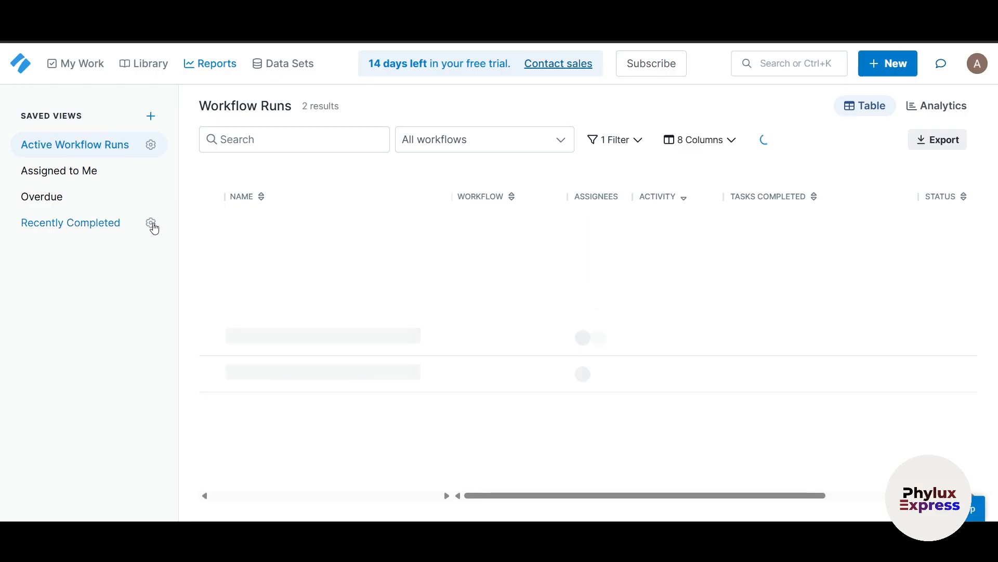
pyautogui.click(89, 171)
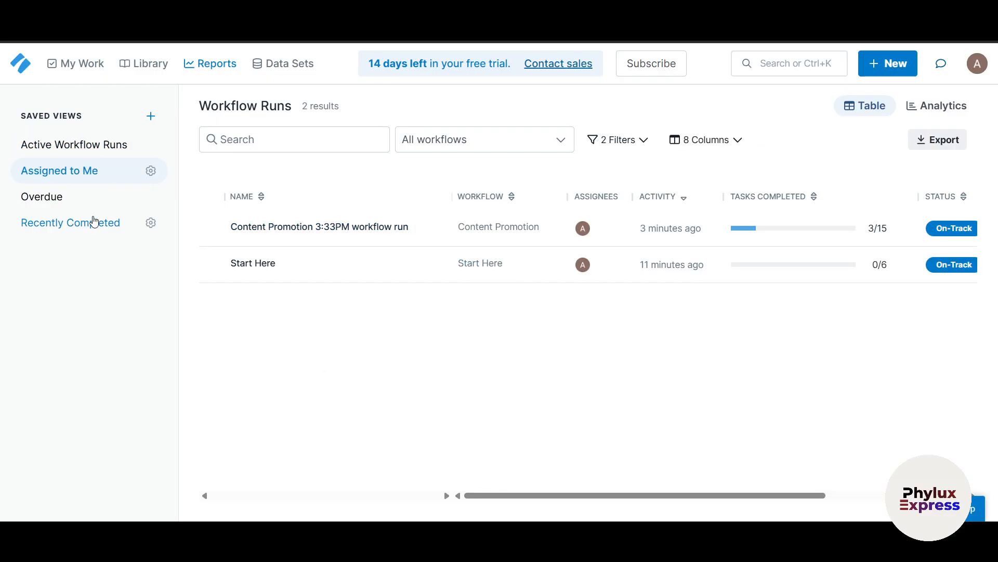
pyautogui.click(48, 202)
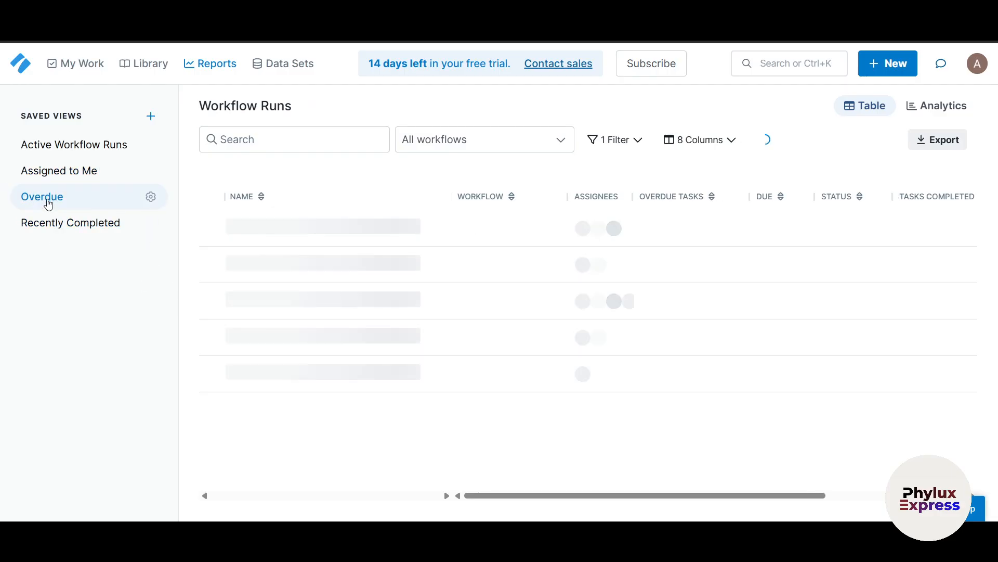
pyautogui.click(73, 225)
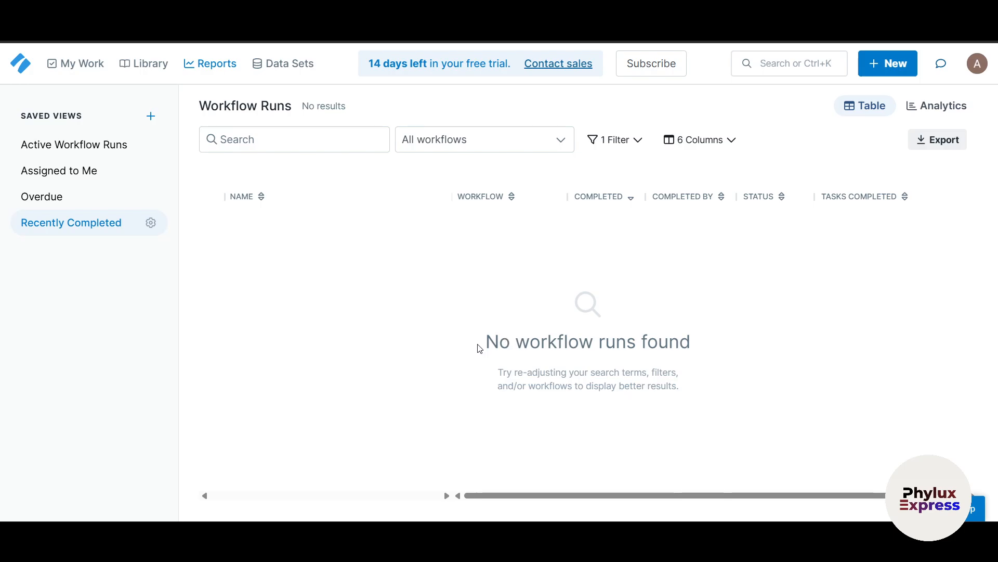
pyautogui.click(937, 106)
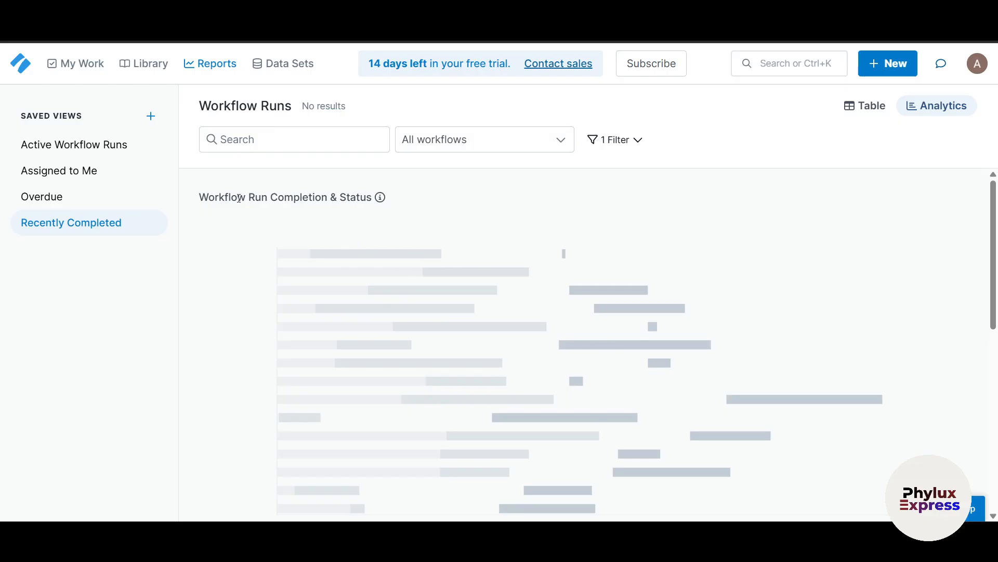
# Create a first blank data set in Data Sets
pyautogui.click(286, 64)
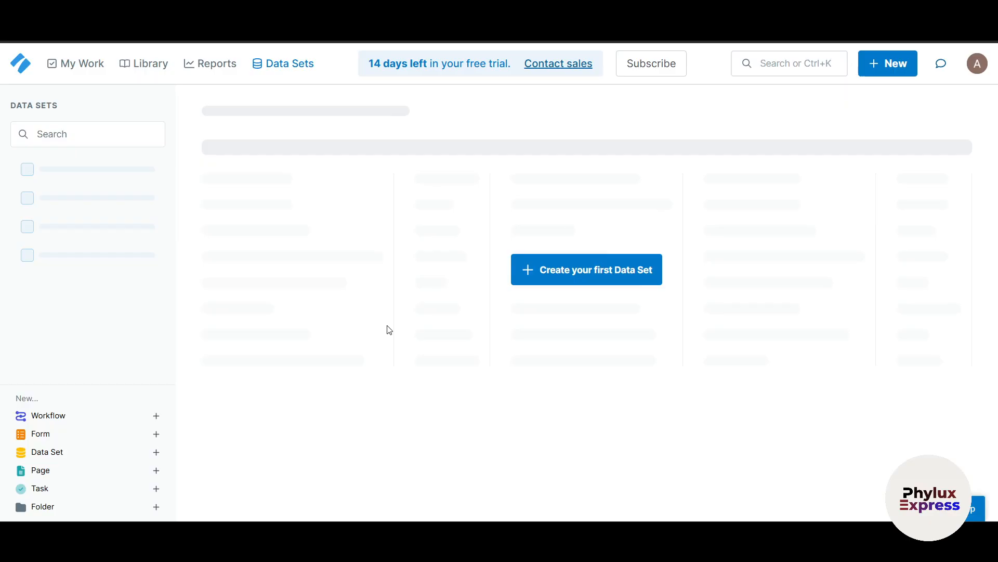
pyautogui.click(547, 271)
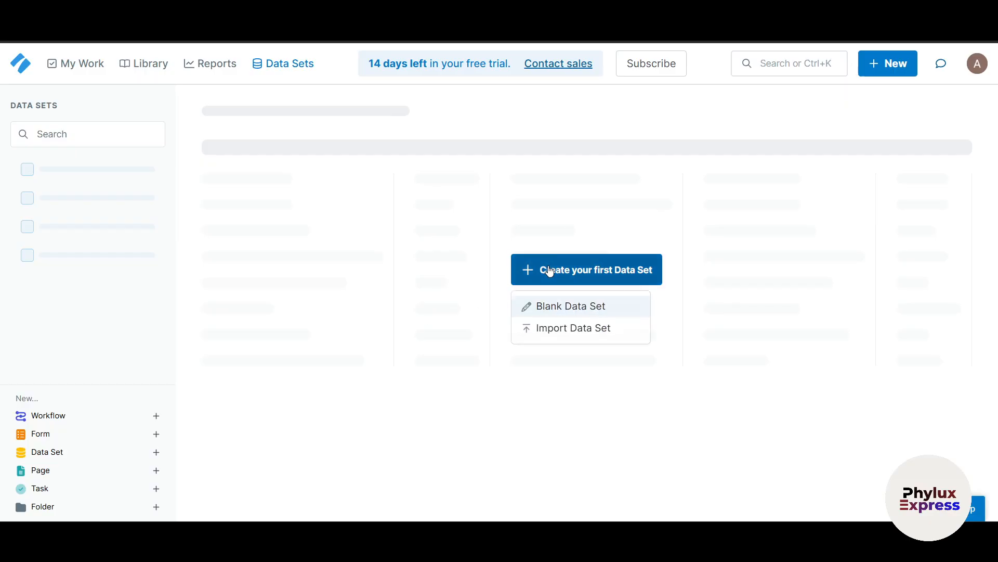
pyautogui.click(552, 311)
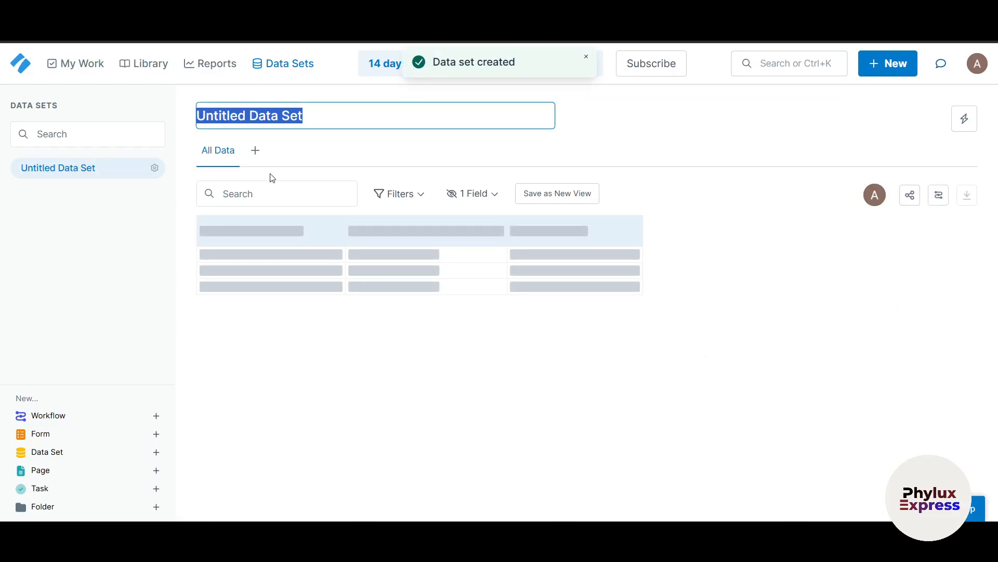